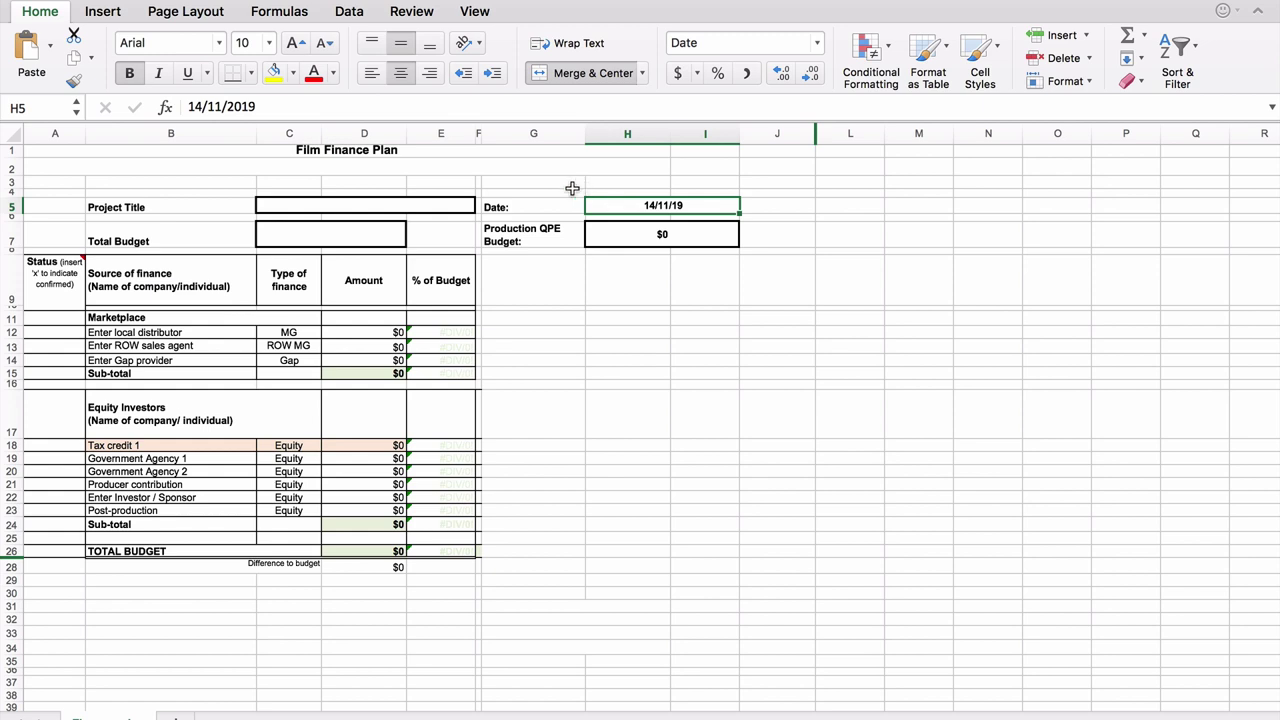
Examine the Production QPE Budget label and the marketplace rows for local distributor, ROW sales agent and Gap provider with their amounts
left_click(526, 235)
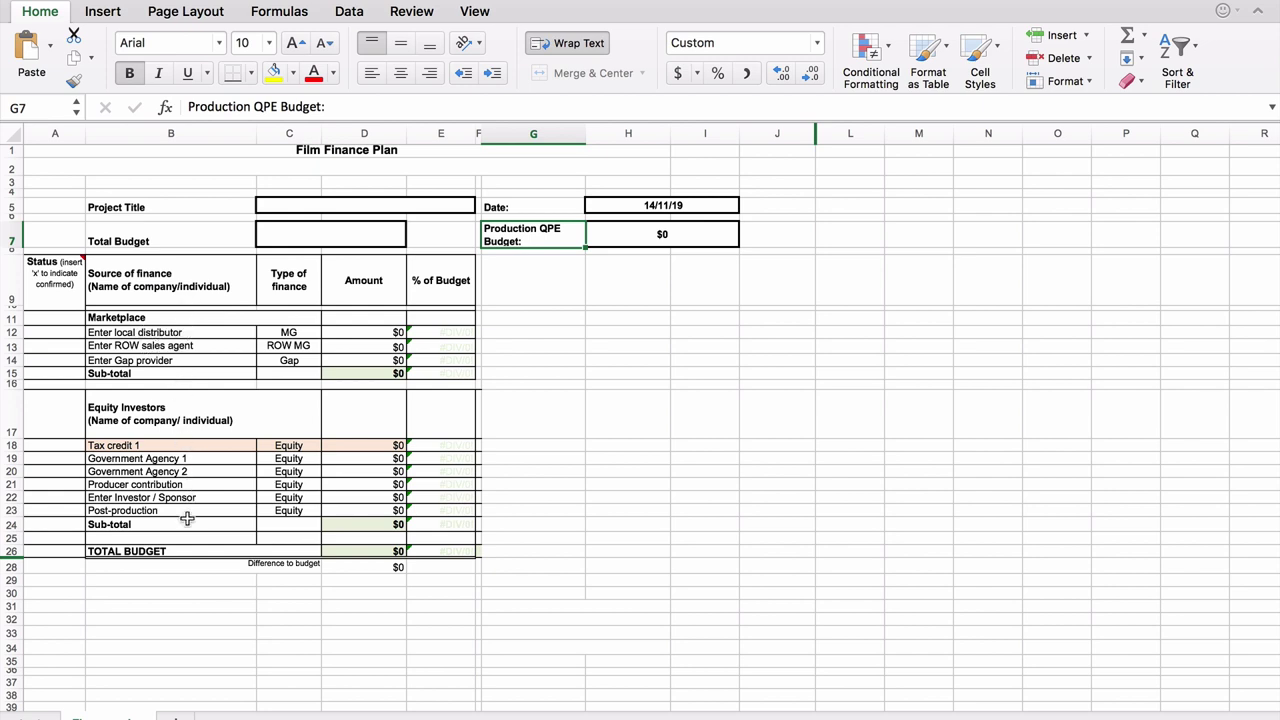
left_click(146, 332)
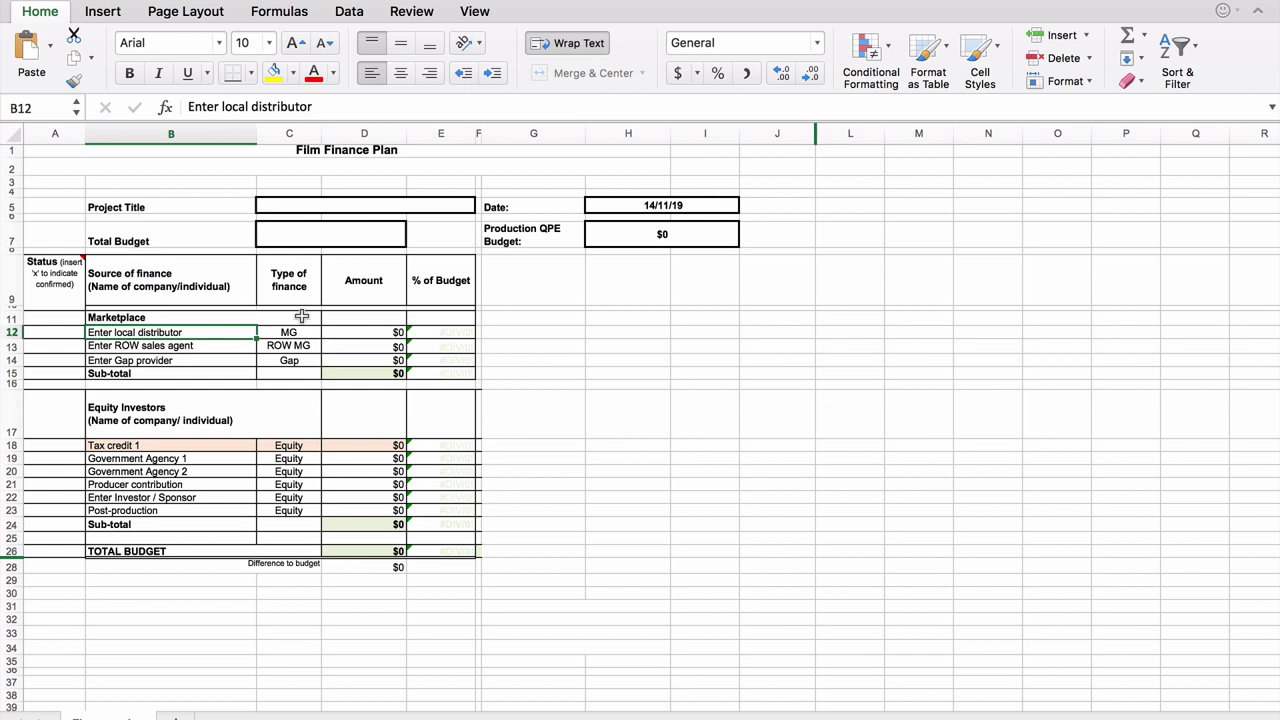
left_click(360, 333)
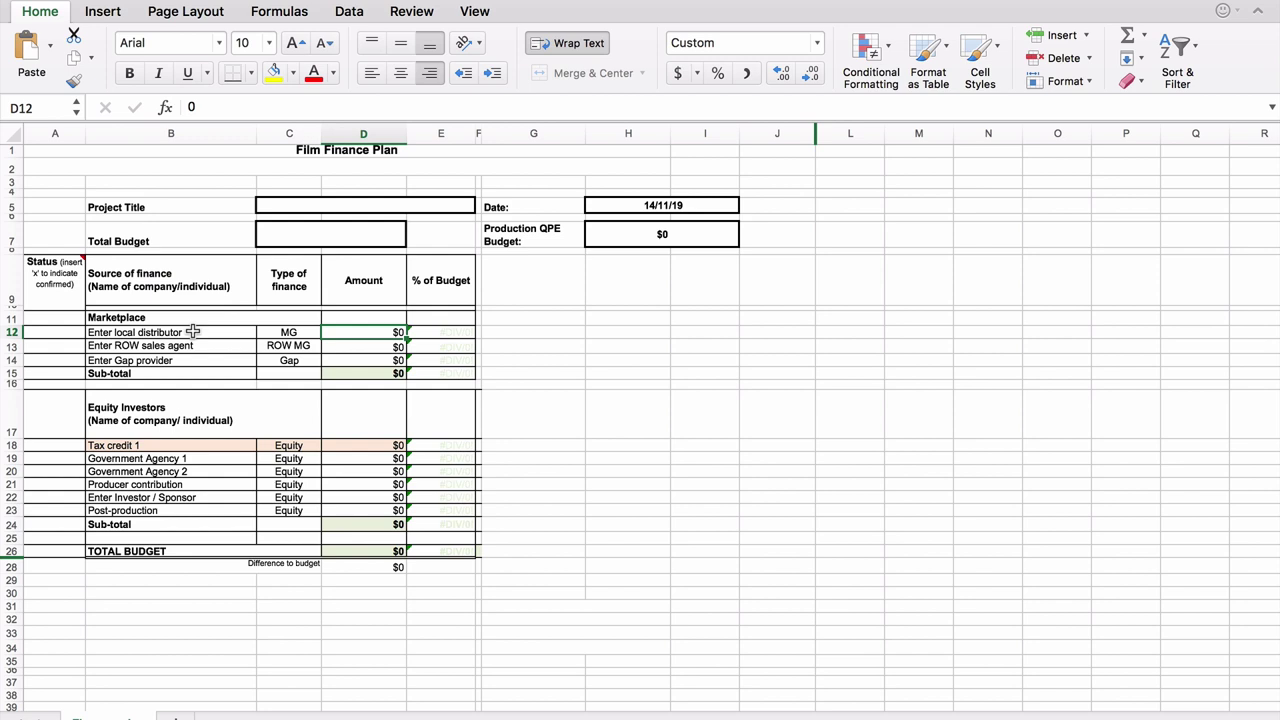
left_click(193, 332)
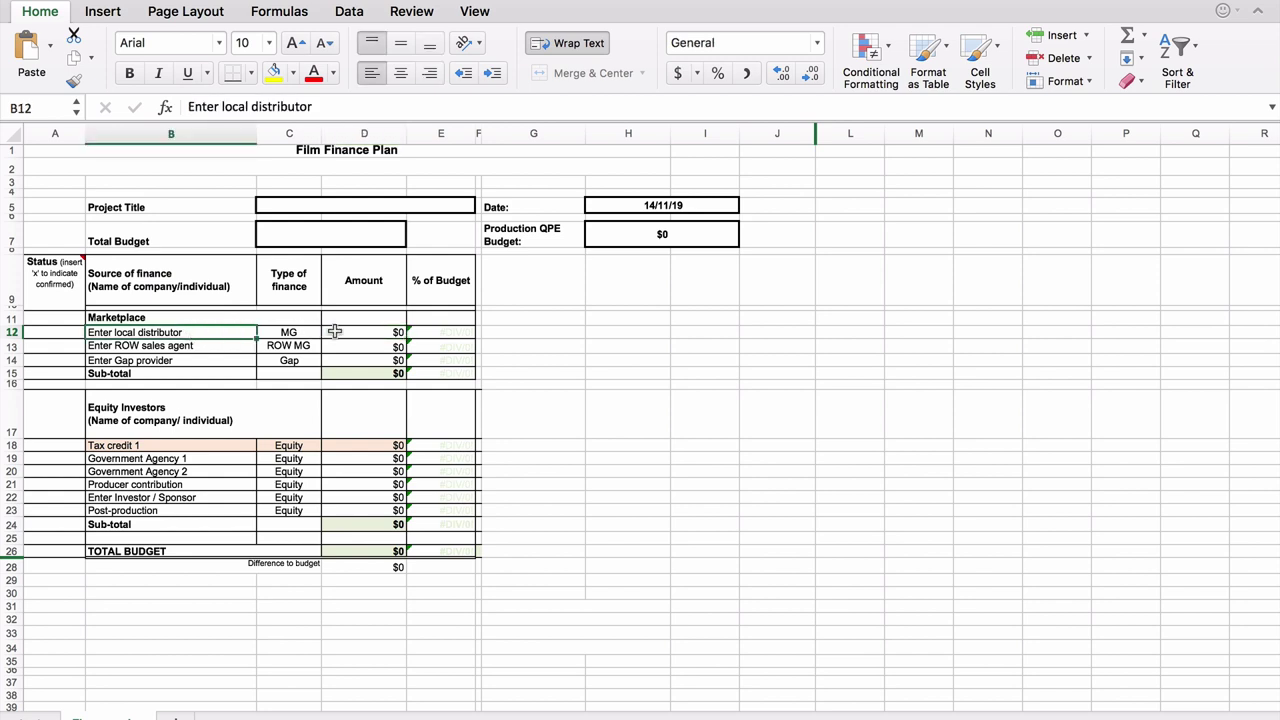
left_click(395, 334)
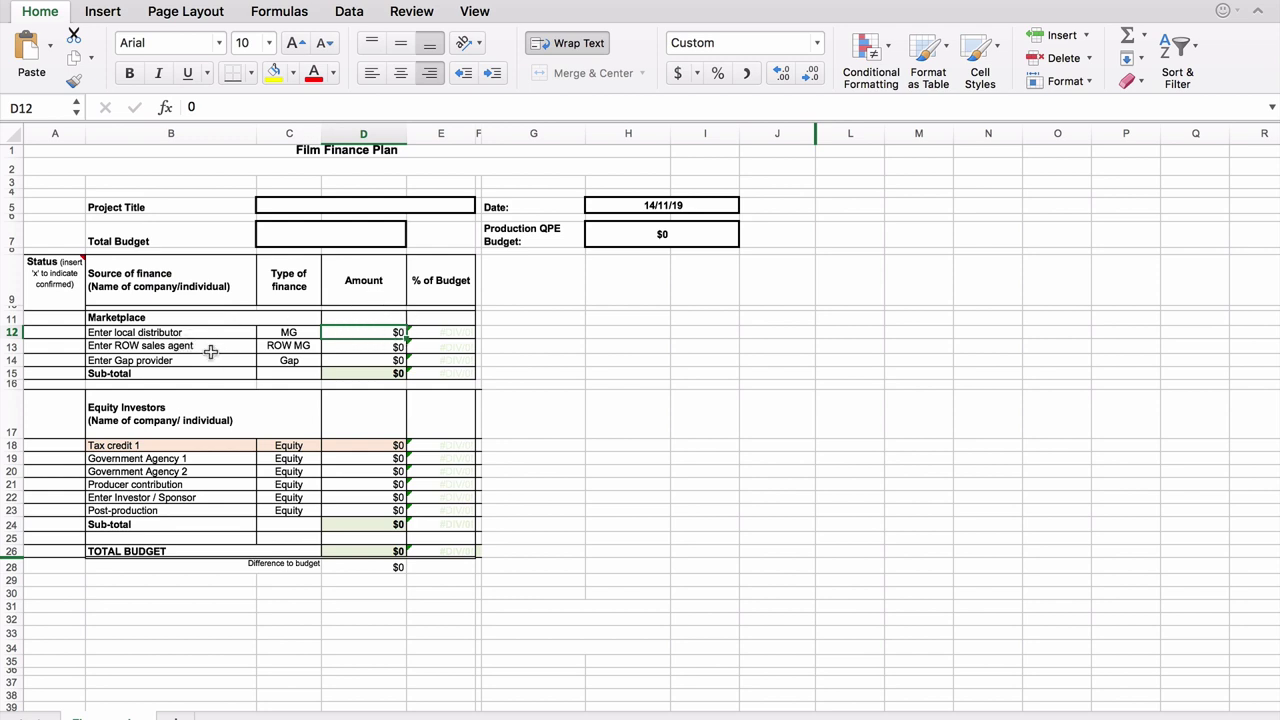
left_click(120, 345)
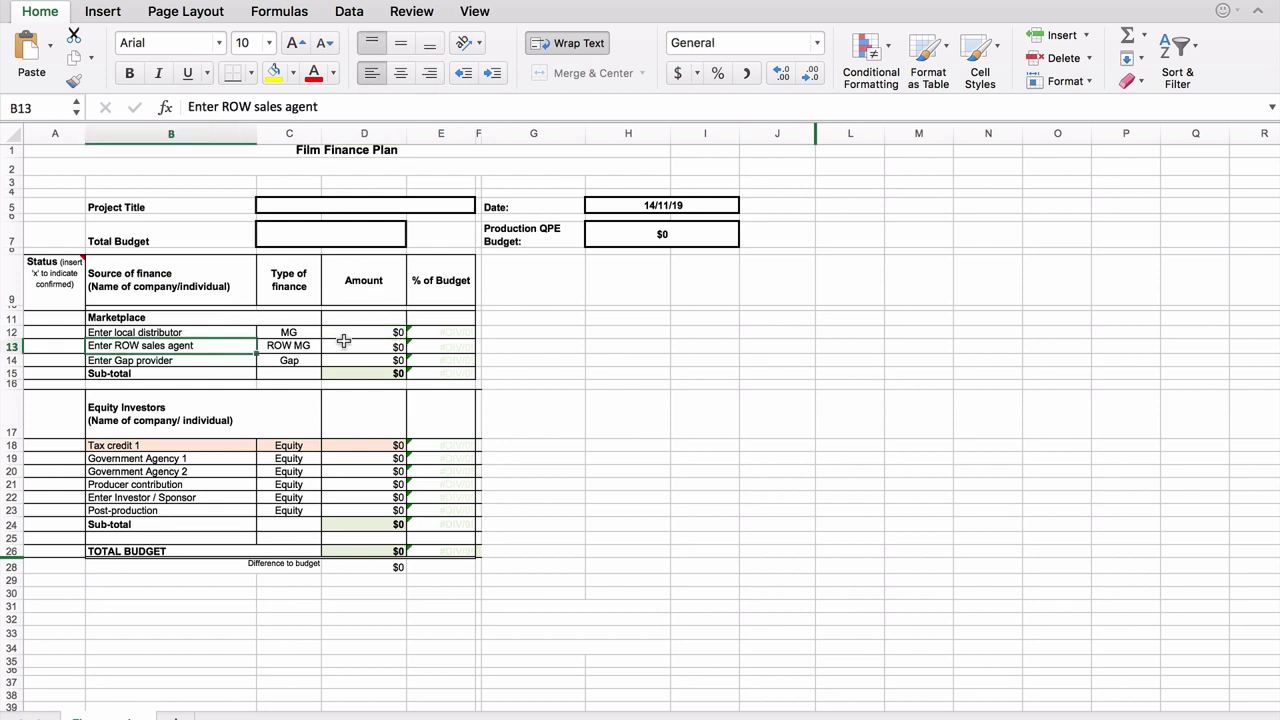
left_click(386, 345)
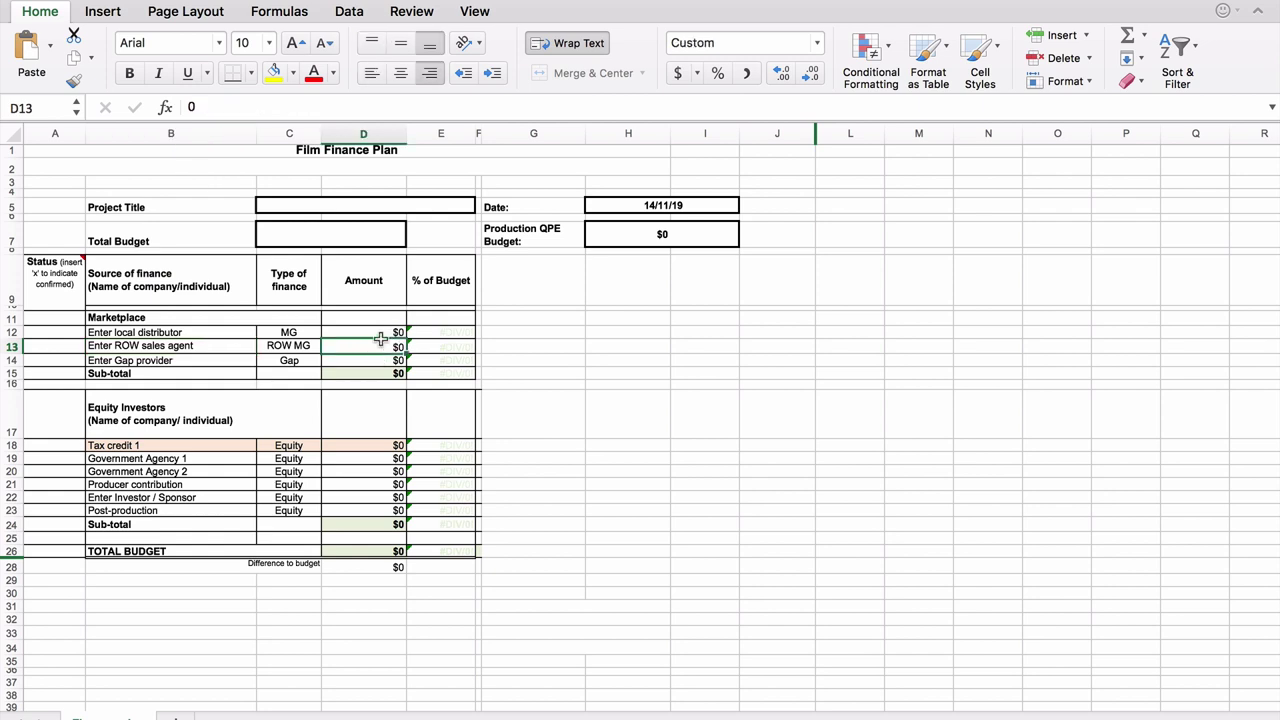
left_click(131, 350)
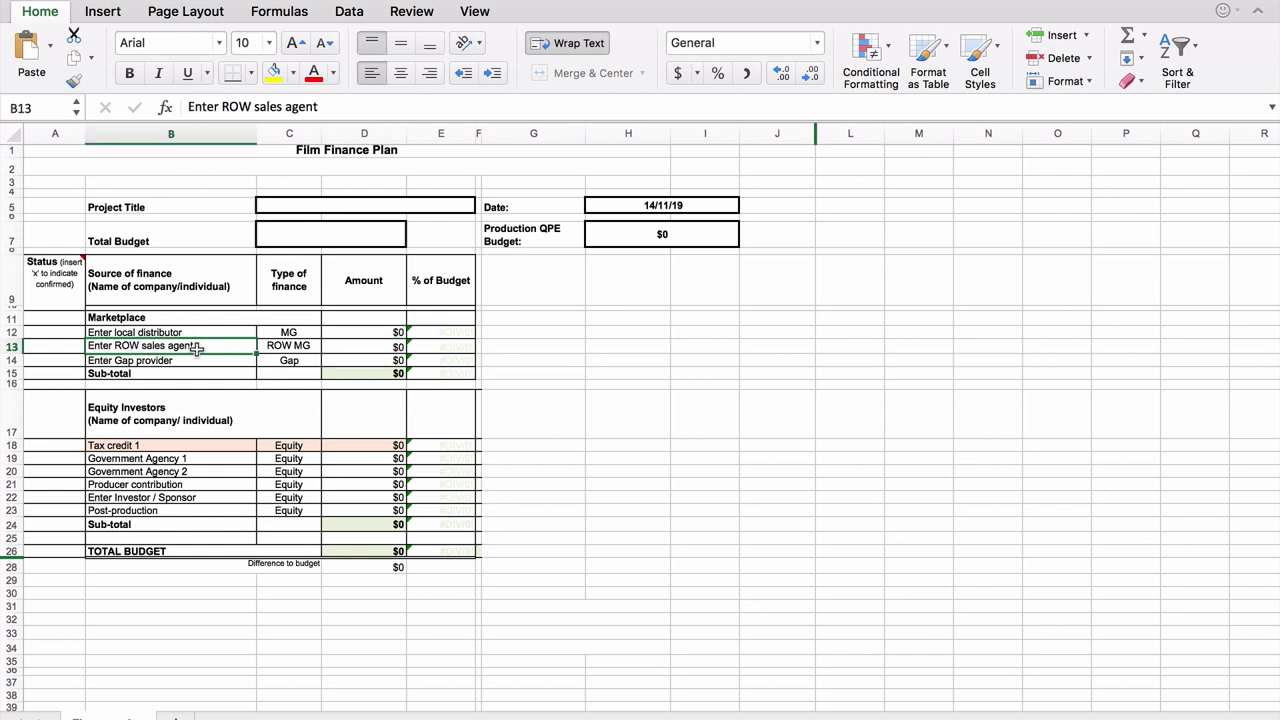
left_click(363, 351)
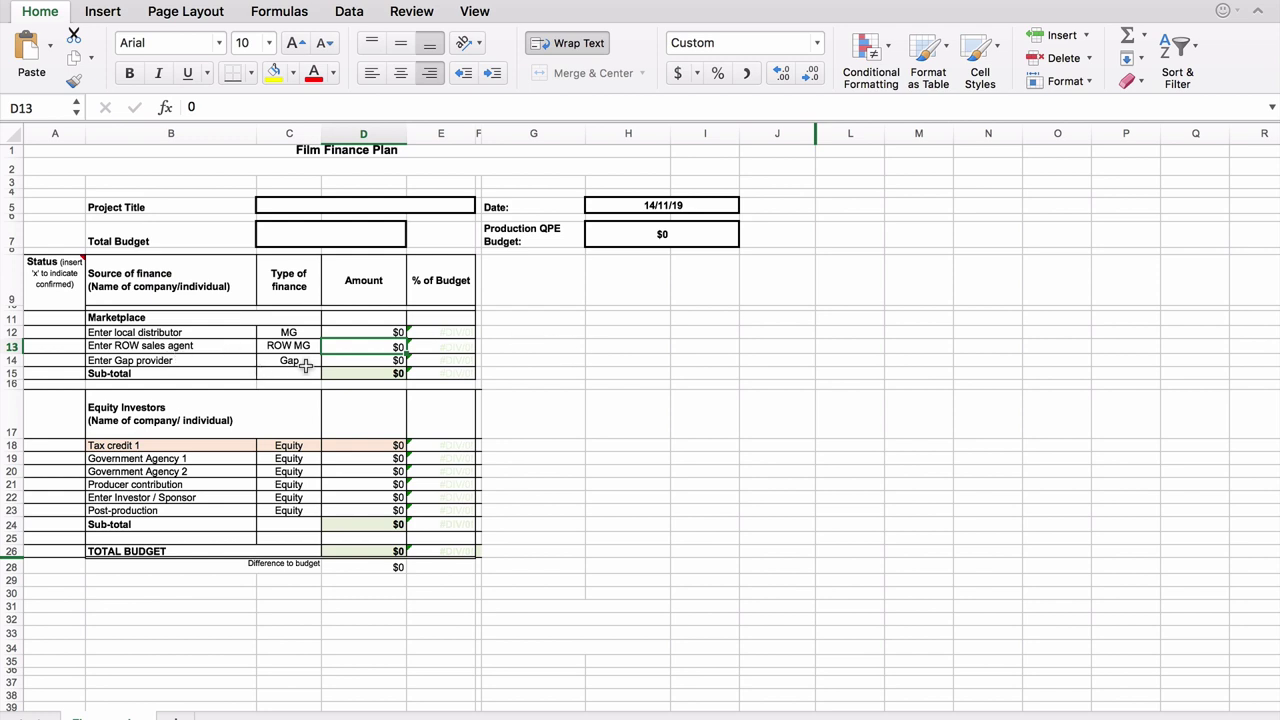
left_click(199, 366)
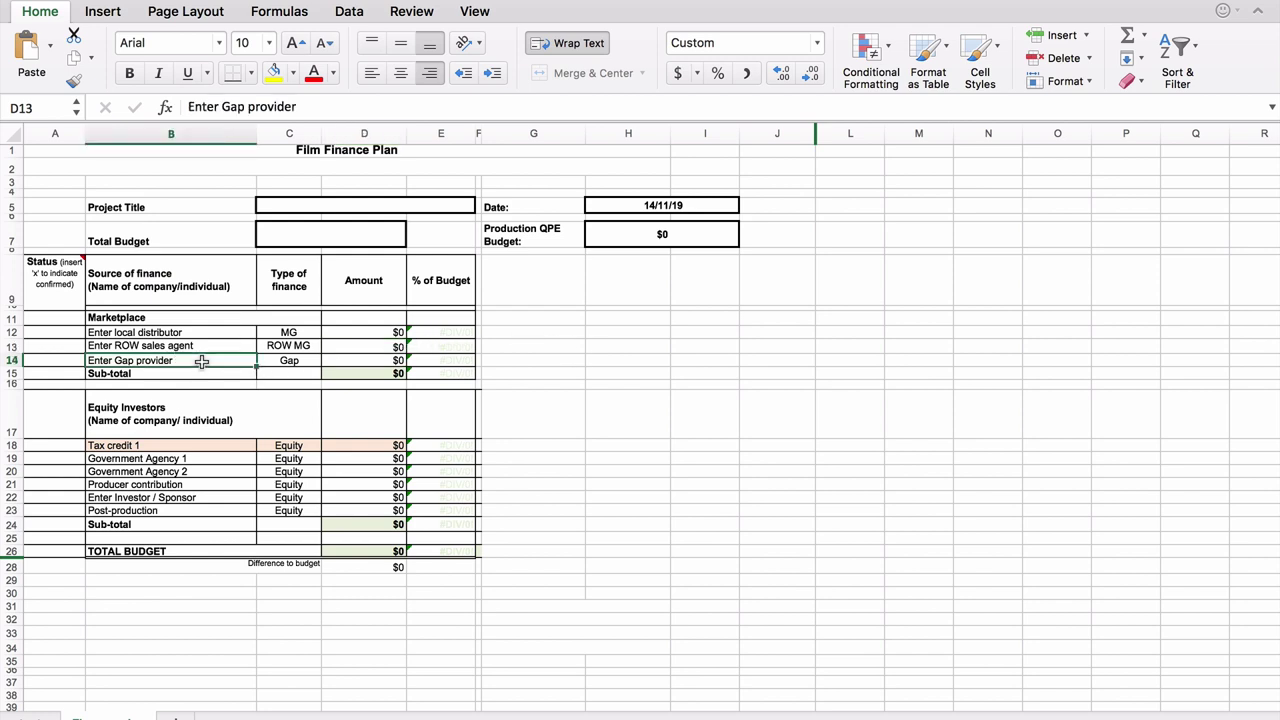
left_click(364, 360)
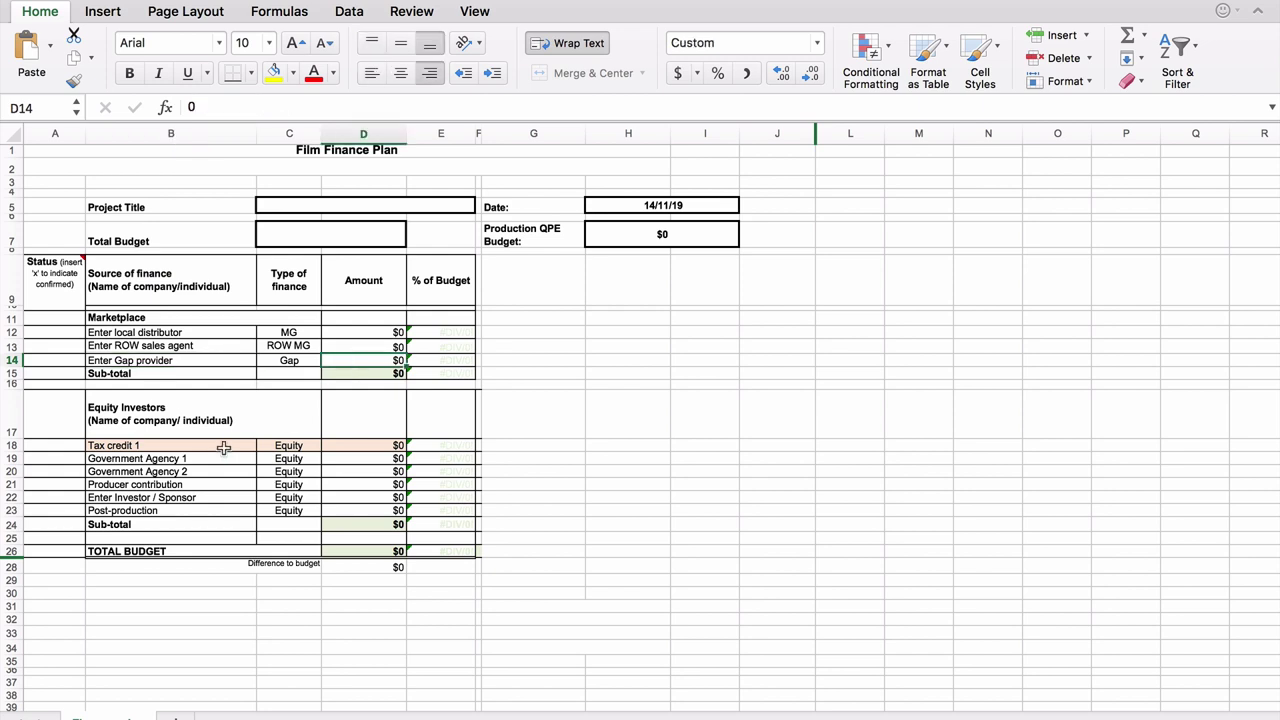
Edit the Tax credit 1 amount formula in D18, deleting the last digit of the multiplier applied to H7
left_click(214, 446)
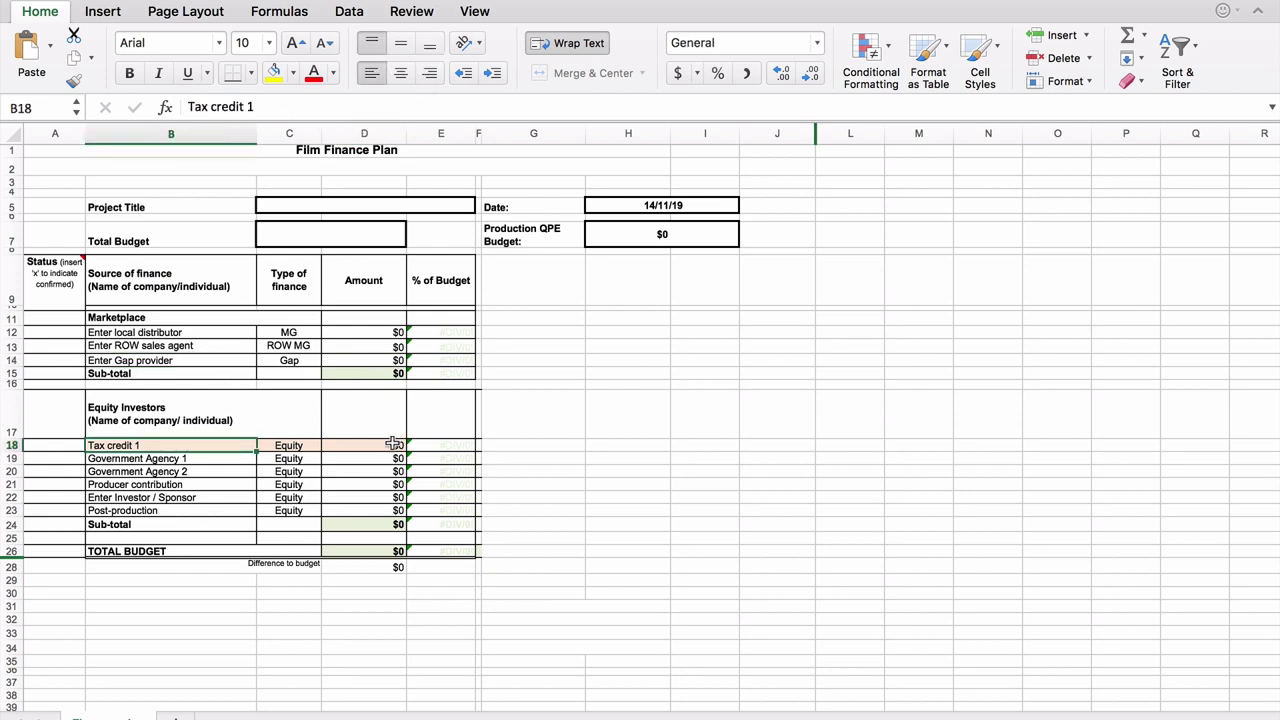
left_click(369, 443)
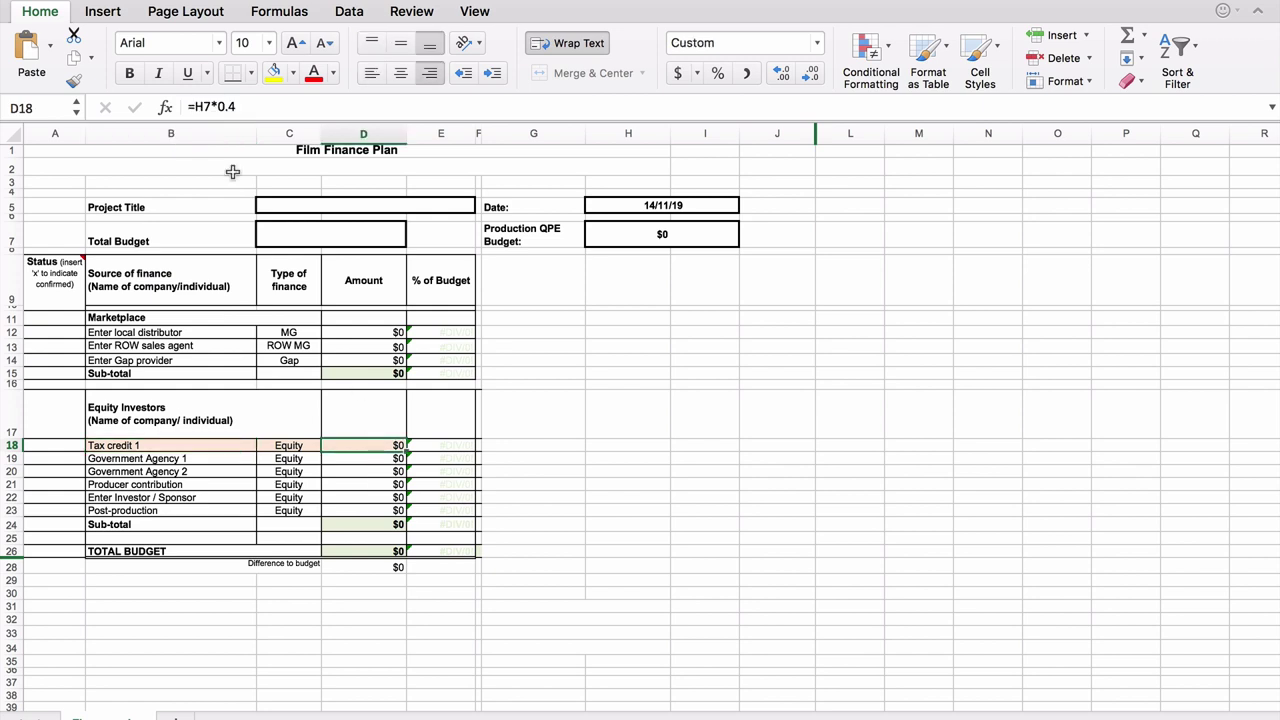
left_click(238, 106)
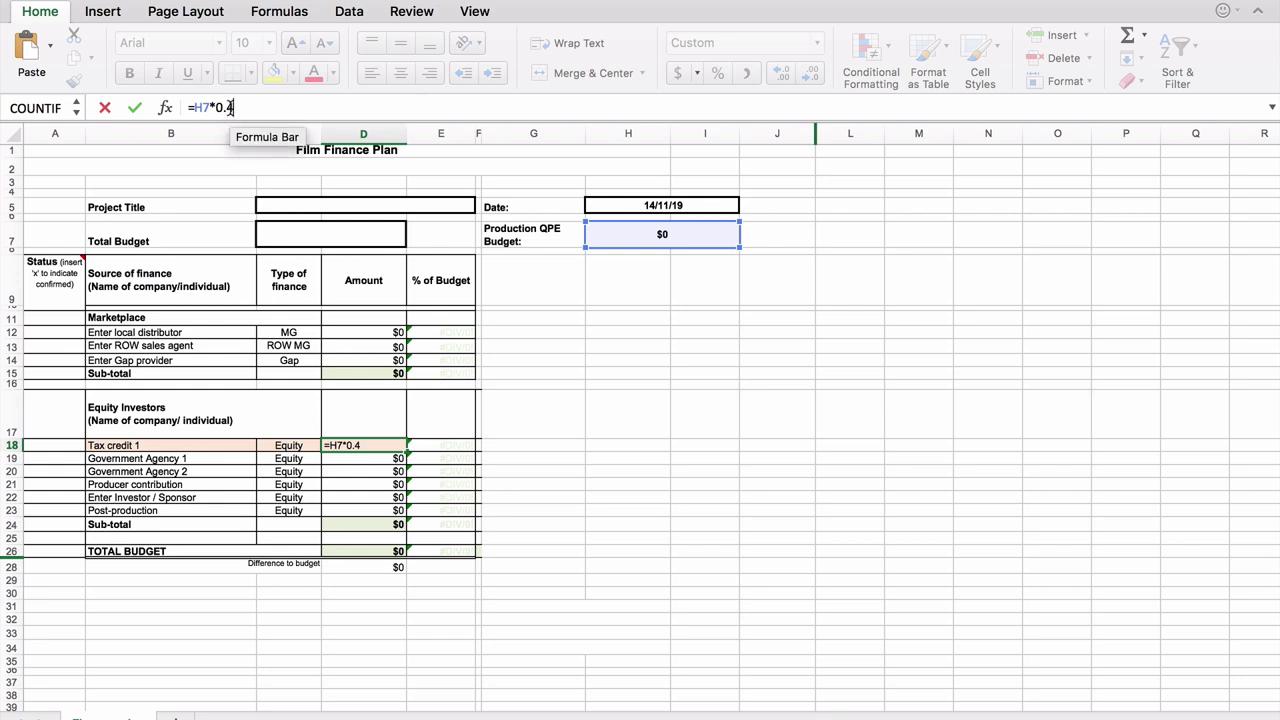
key("BackSpace")
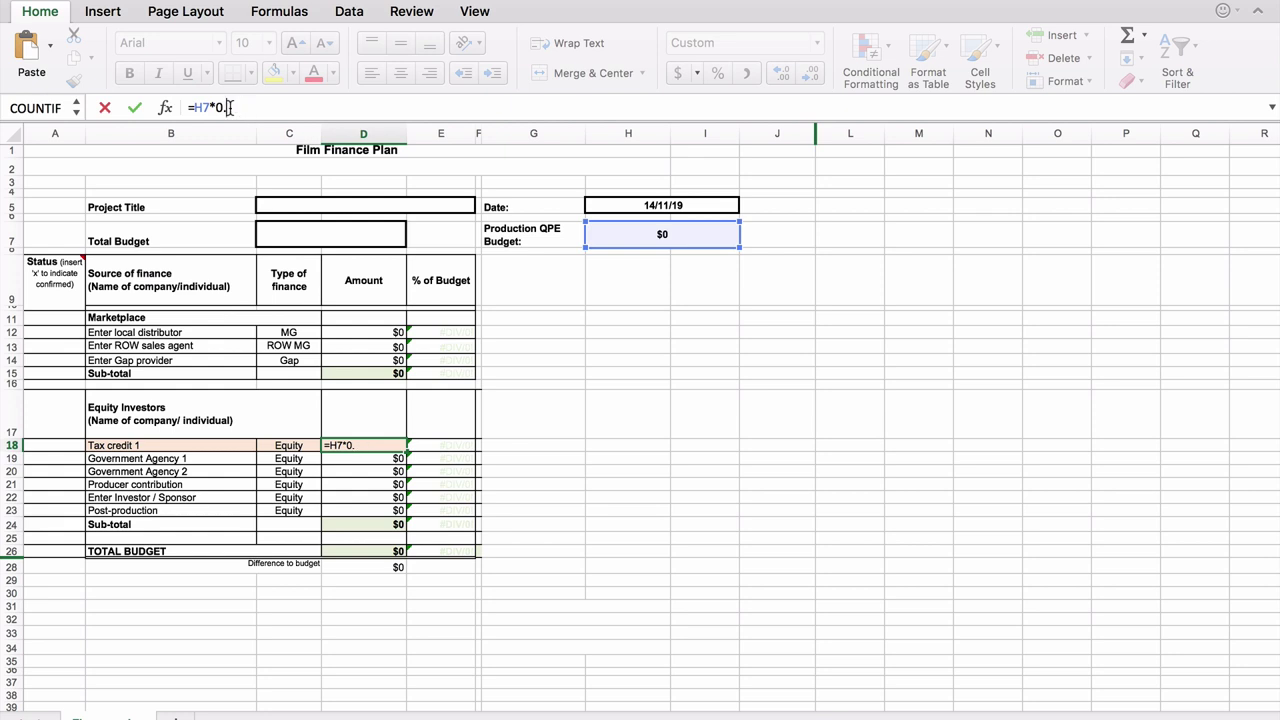
key("Tab")
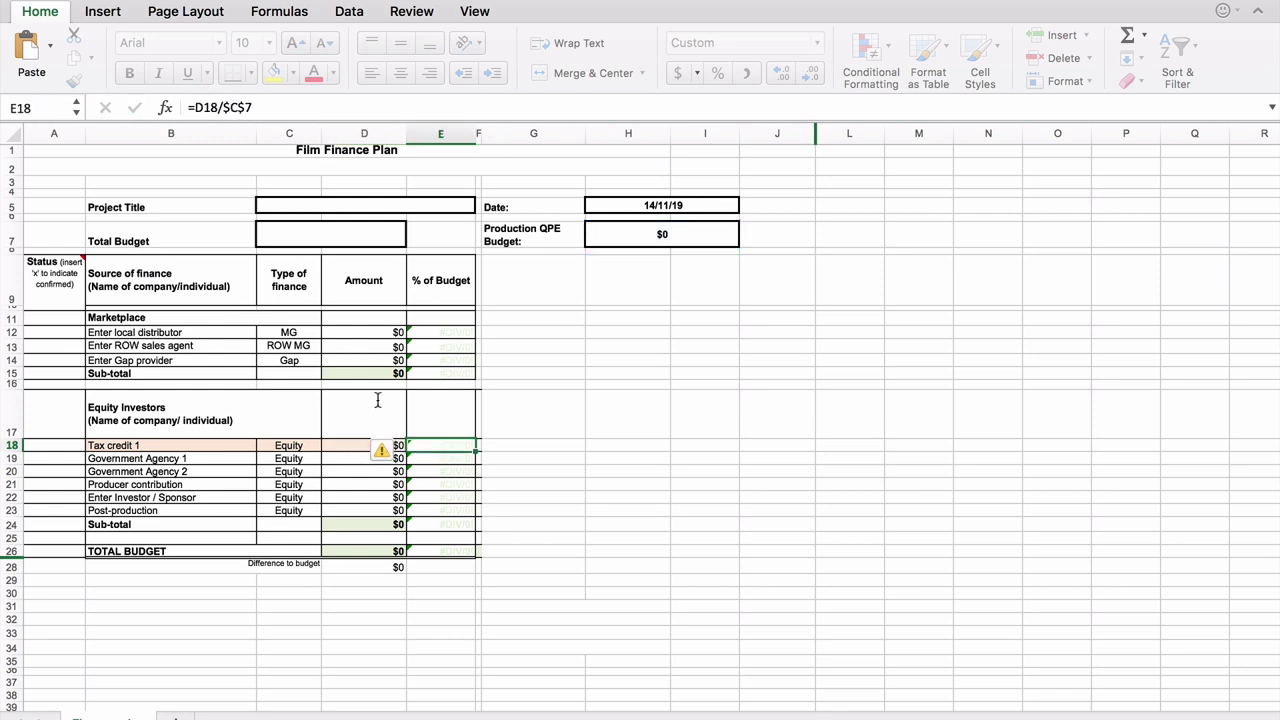
left_click(560, 484)
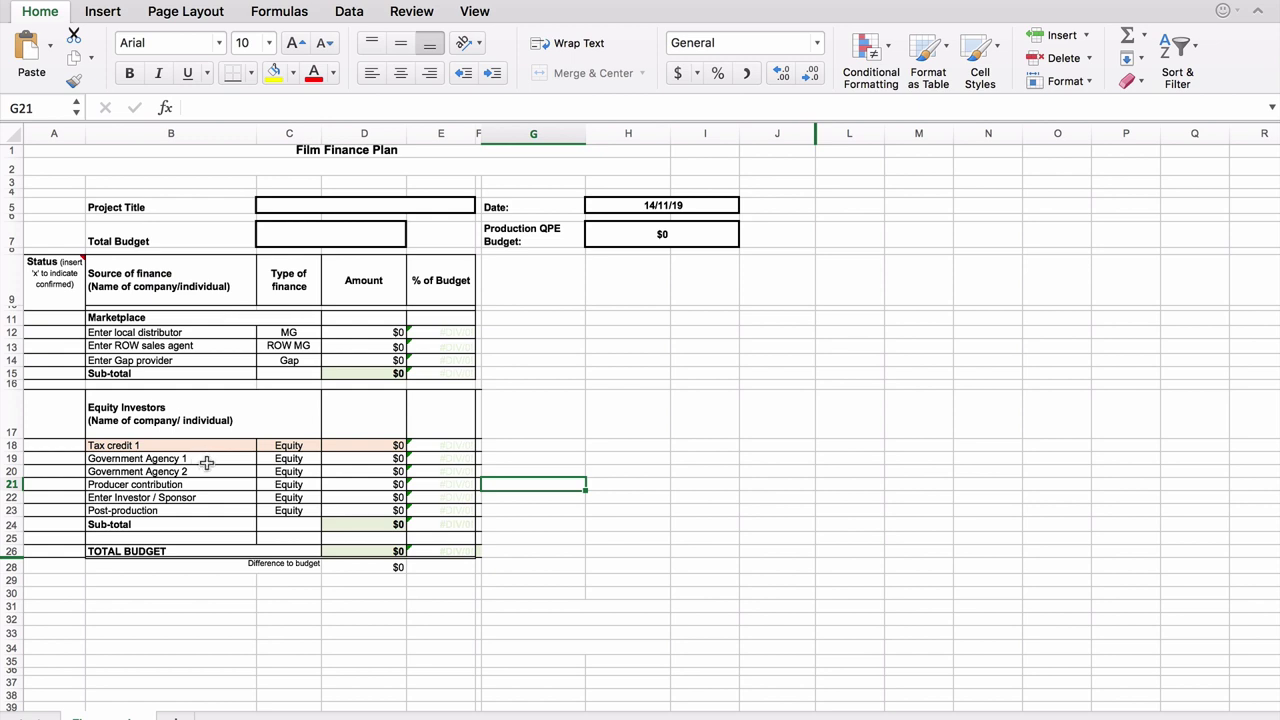
Examine the amounts for Government Agency 1, Producer contribution, Investor / Sponsor and Post-production among the equity investors
left_click(398, 460)
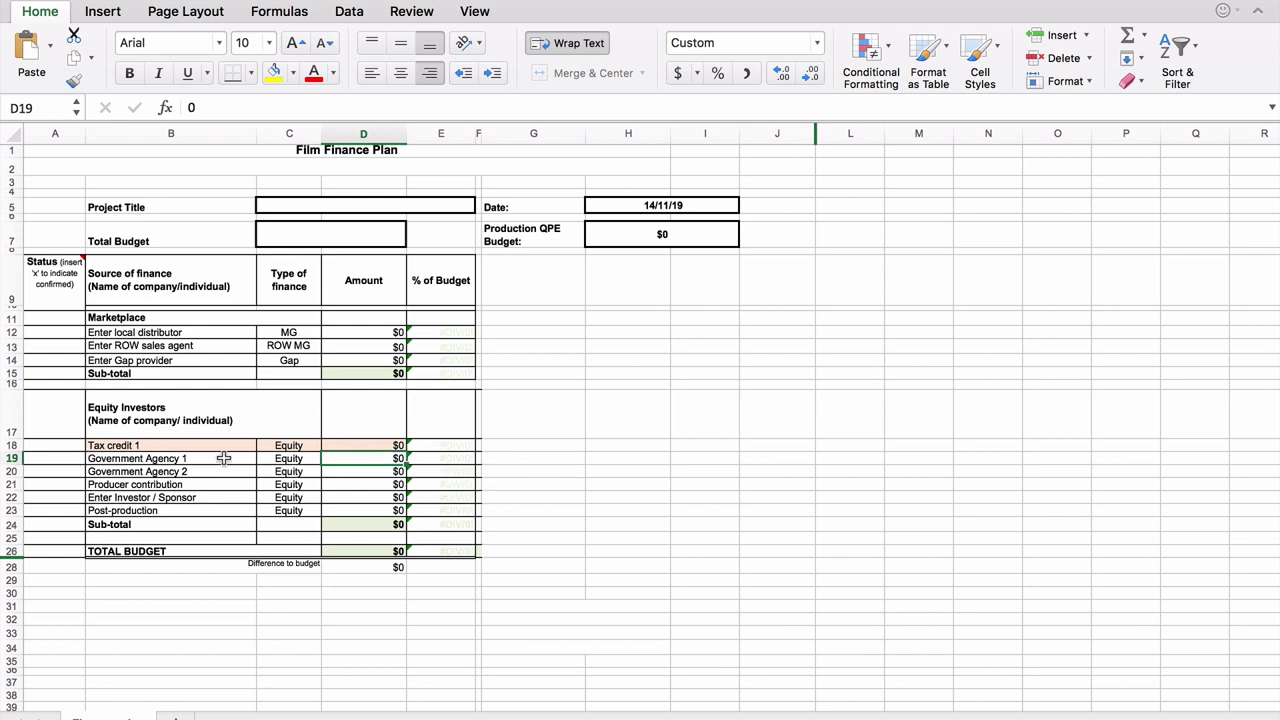
left_click(367, 485)
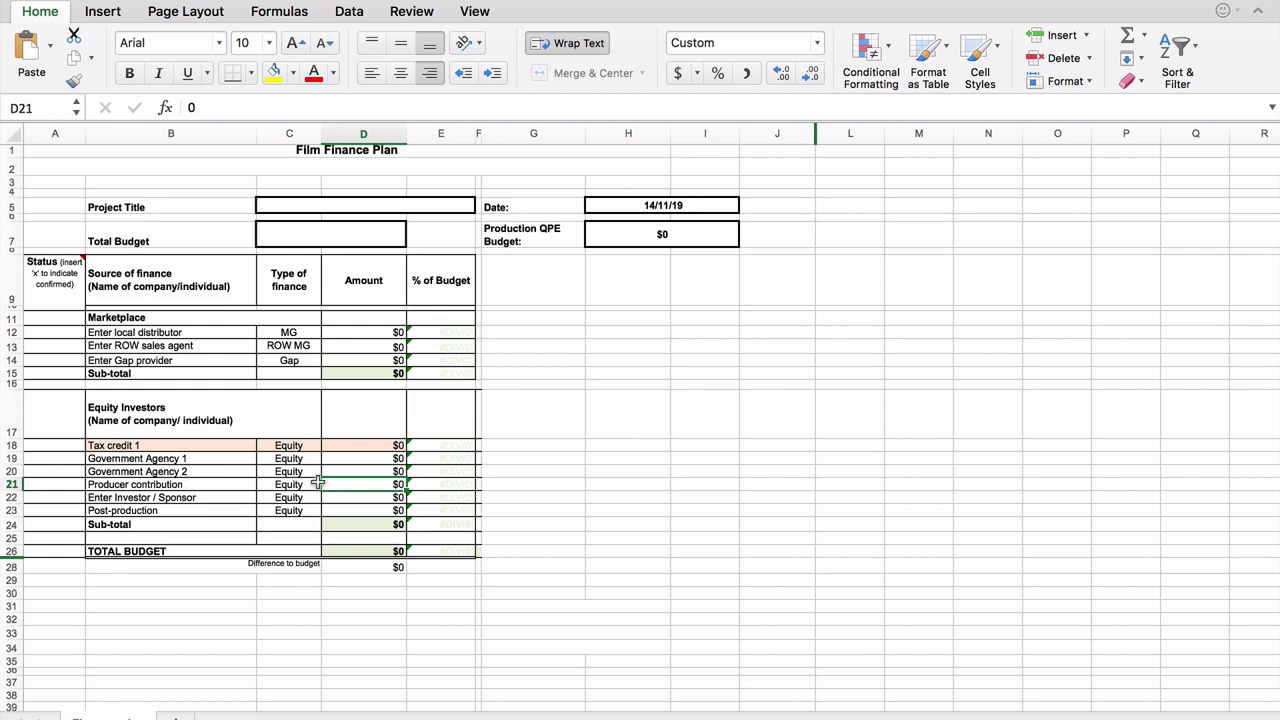
left_click(150, 508)
left_click(124, 497)
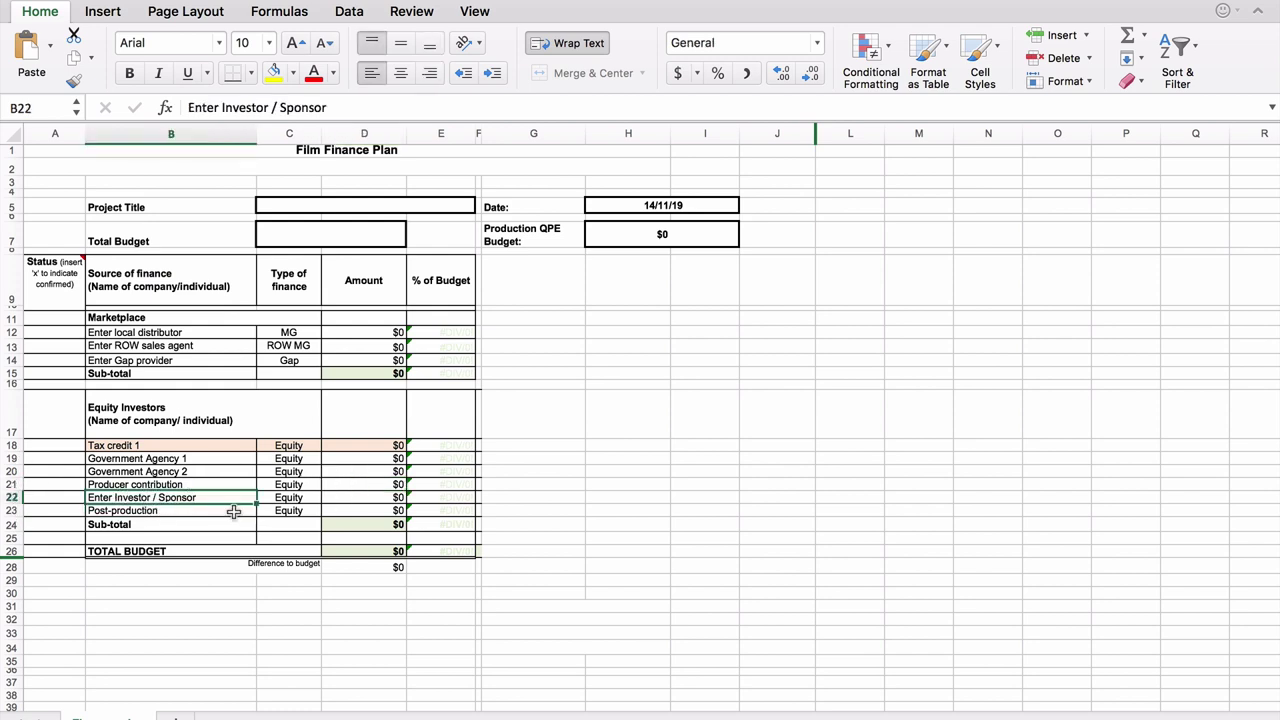
left_click(370, 498)
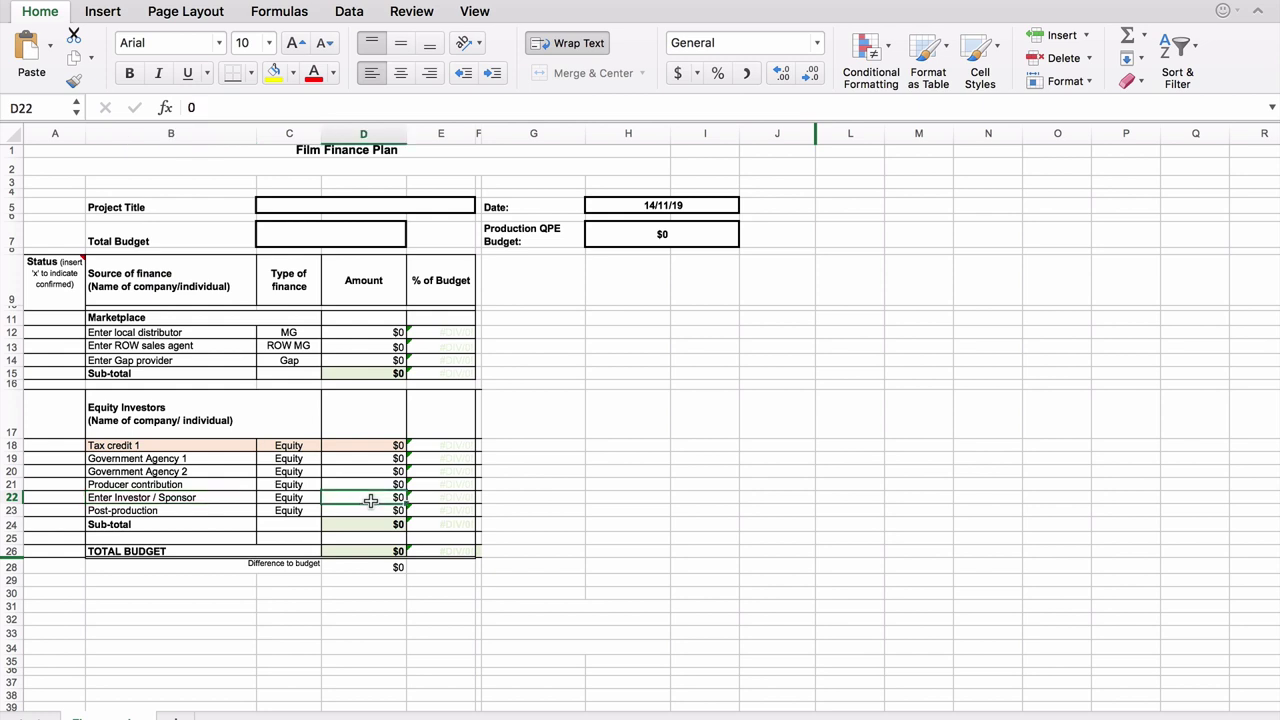
left_click(227, 510)
left_click(385, 511)
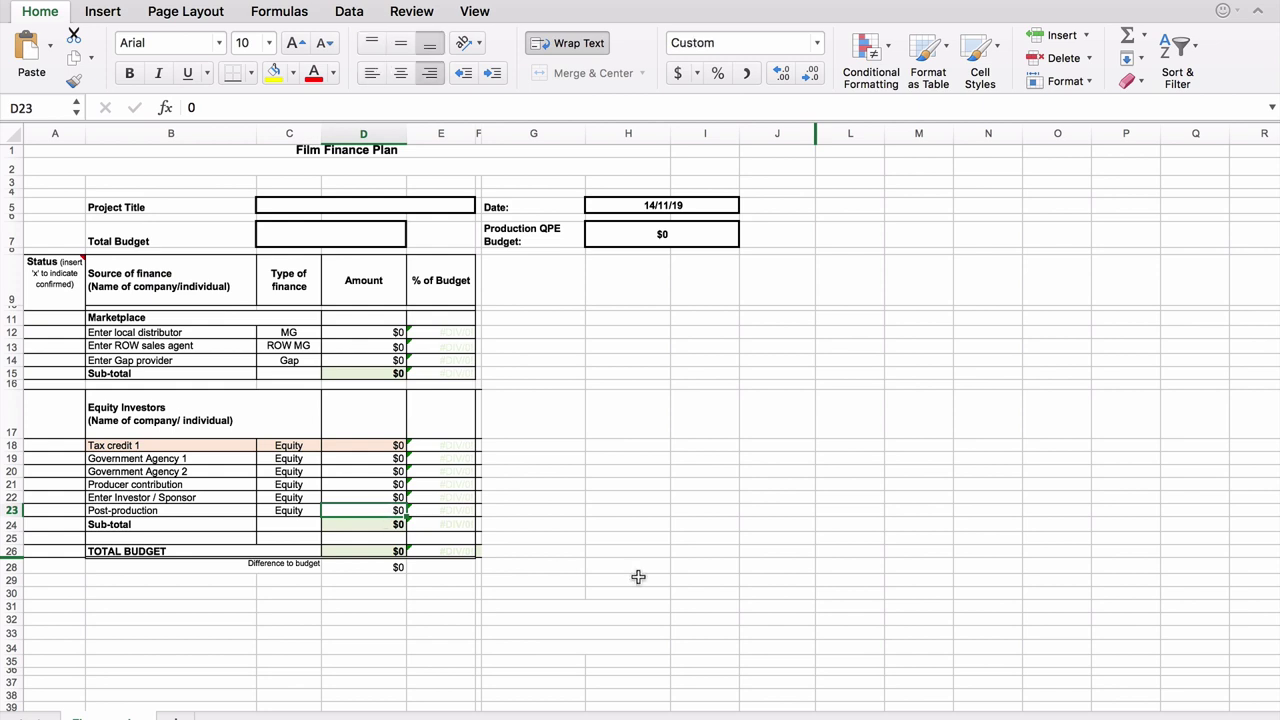
left_click(682, 564)
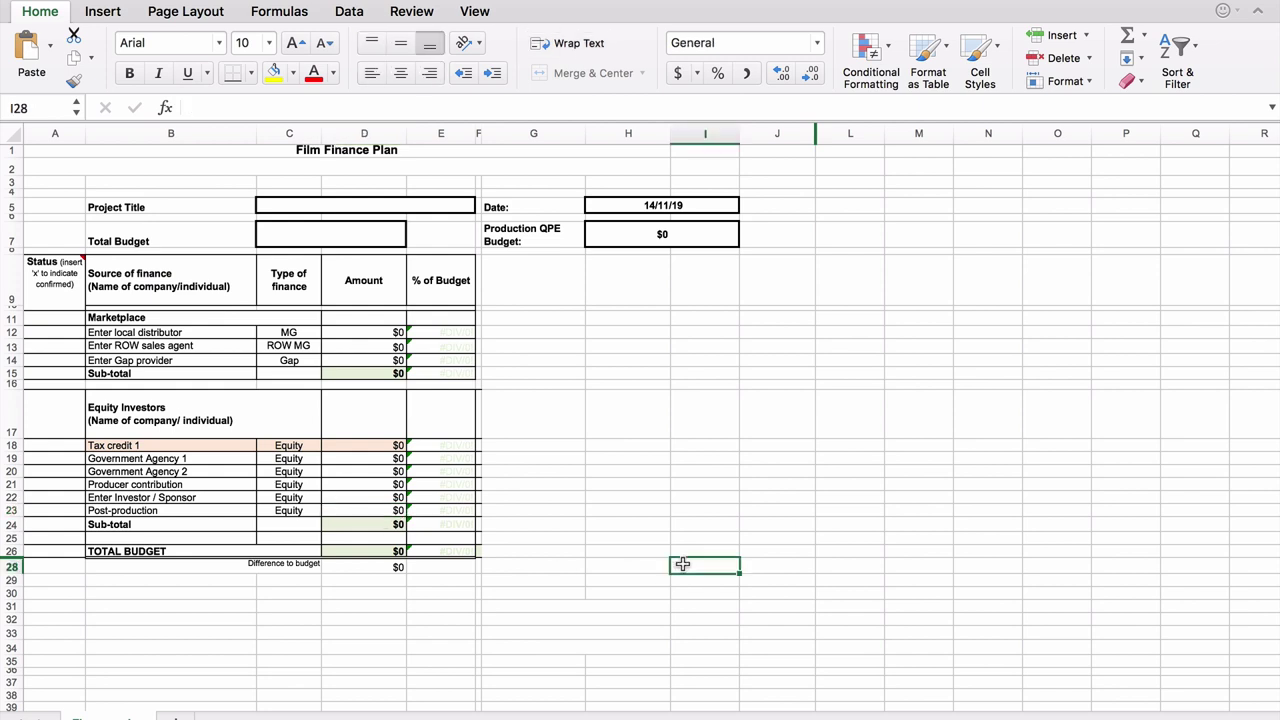
Enter amounts of 40000 for Producer contribution and 80000 for Investor / Sponsor
left_click(396, 484)
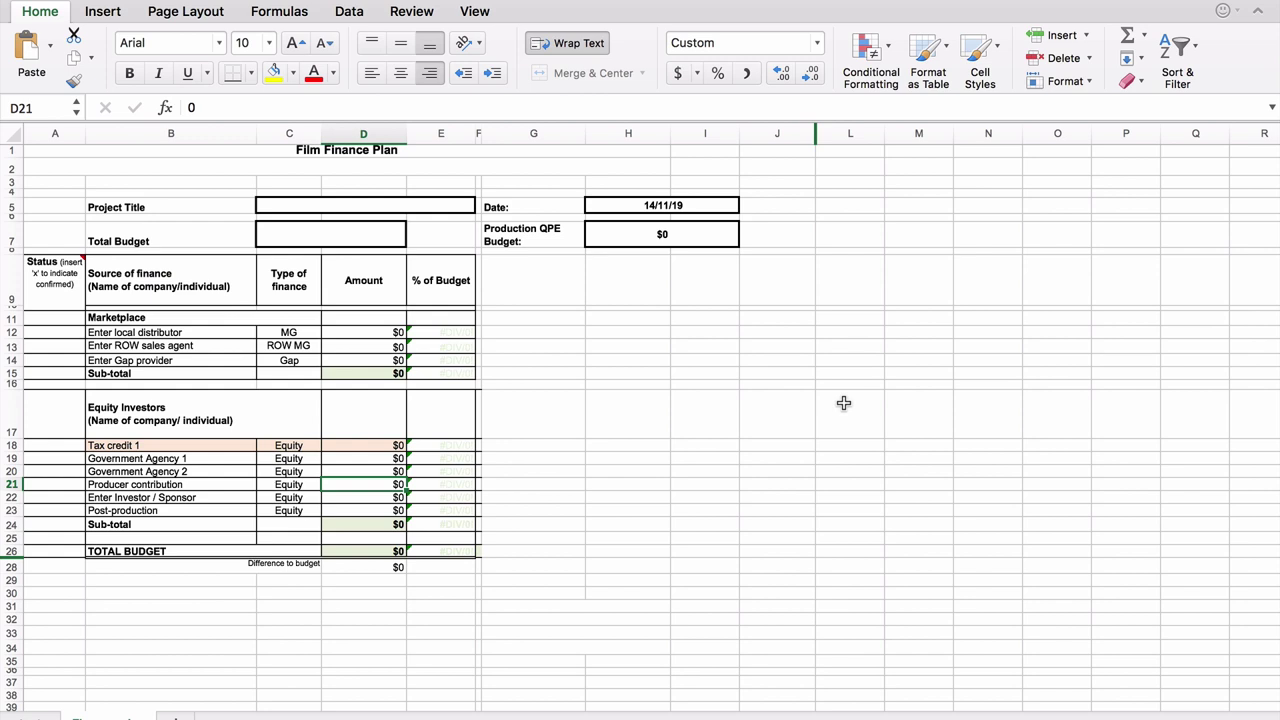
type("40000")
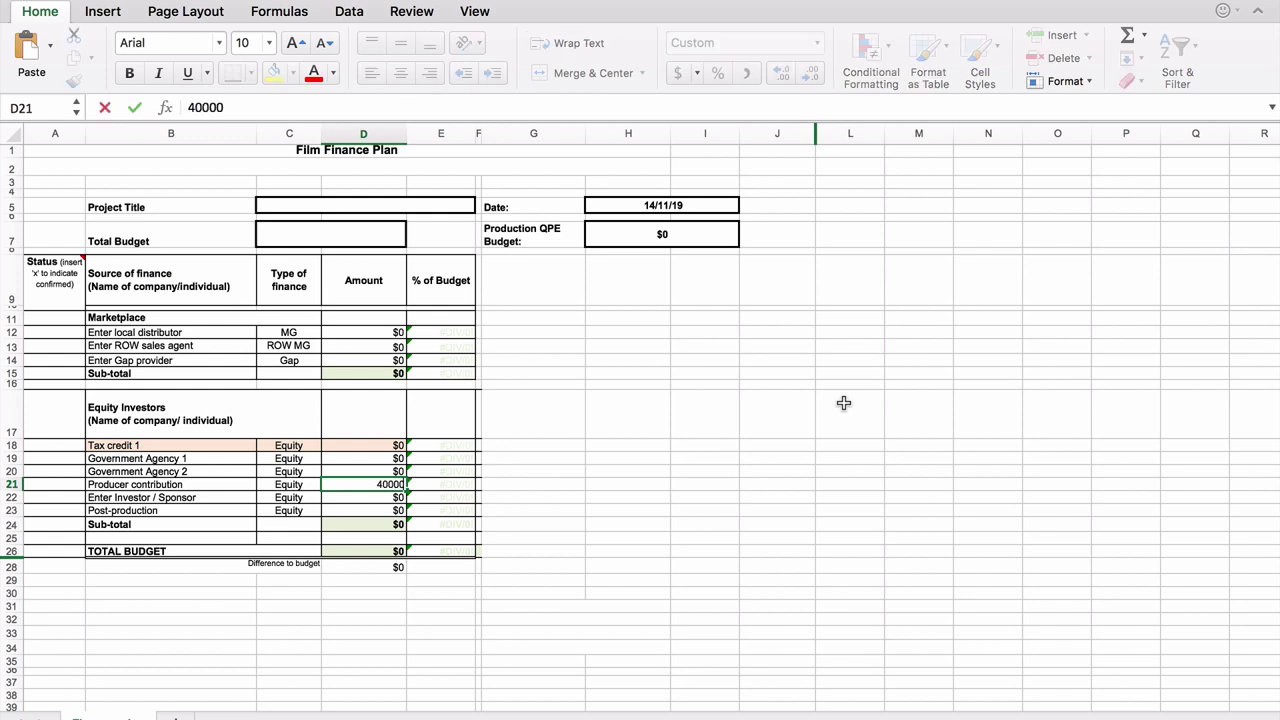
key("Tab")
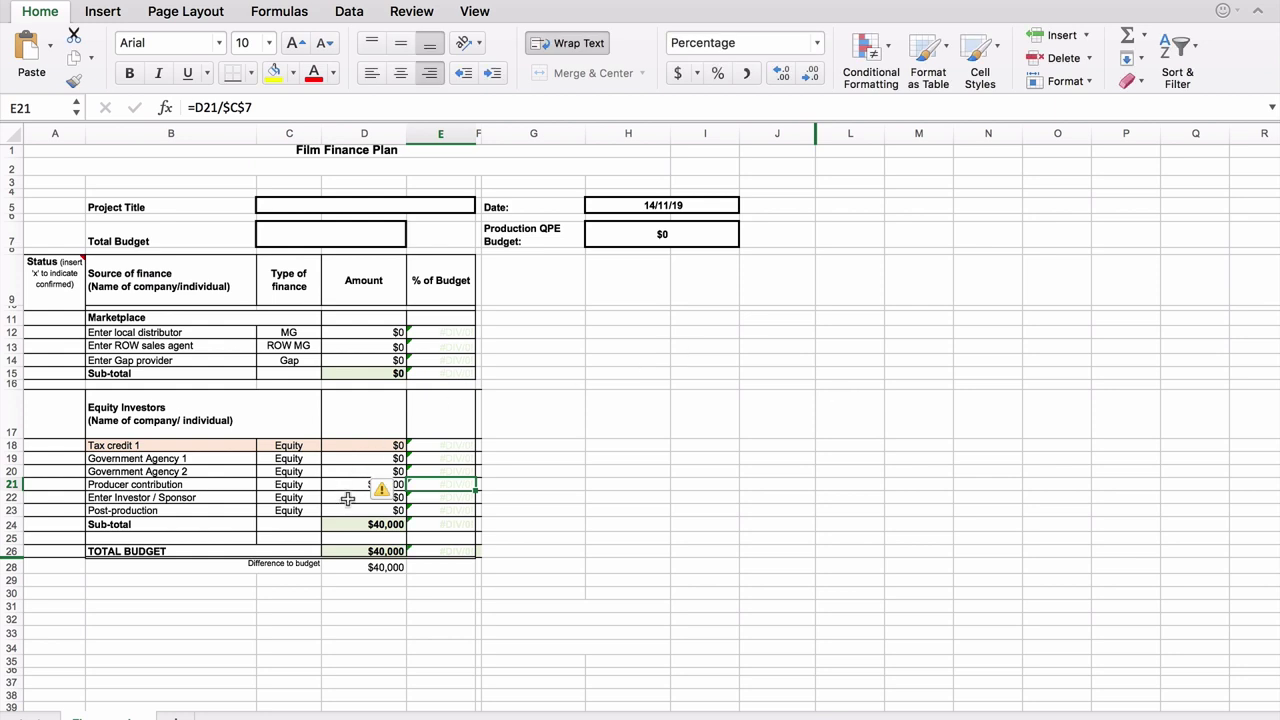
left_click(347, 498)
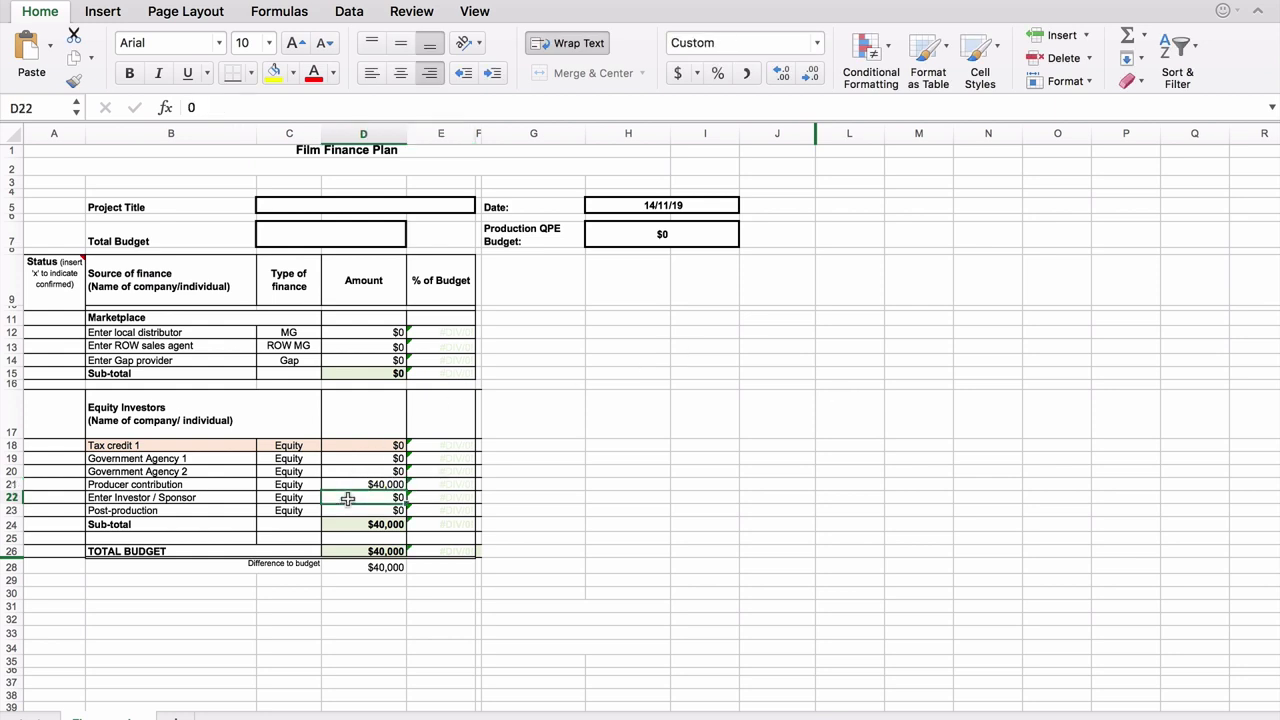
type("800")
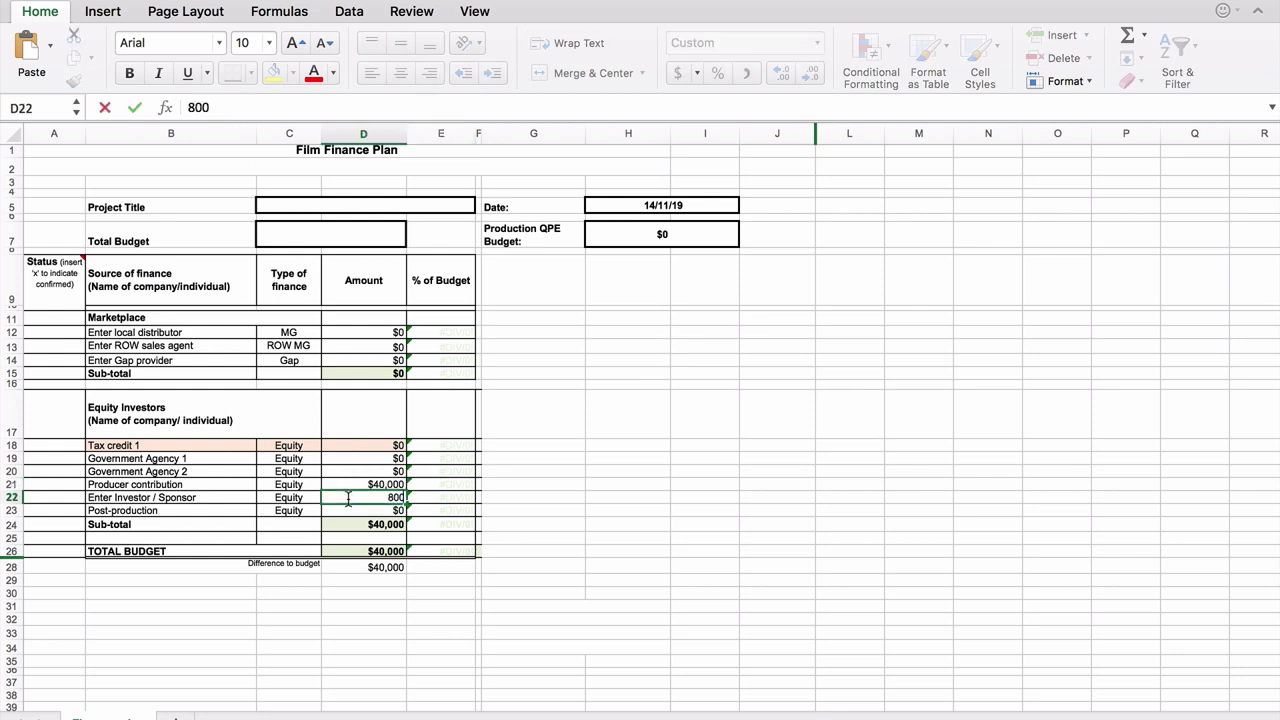
type("00")
key("Tab")
left_click(654, 392)
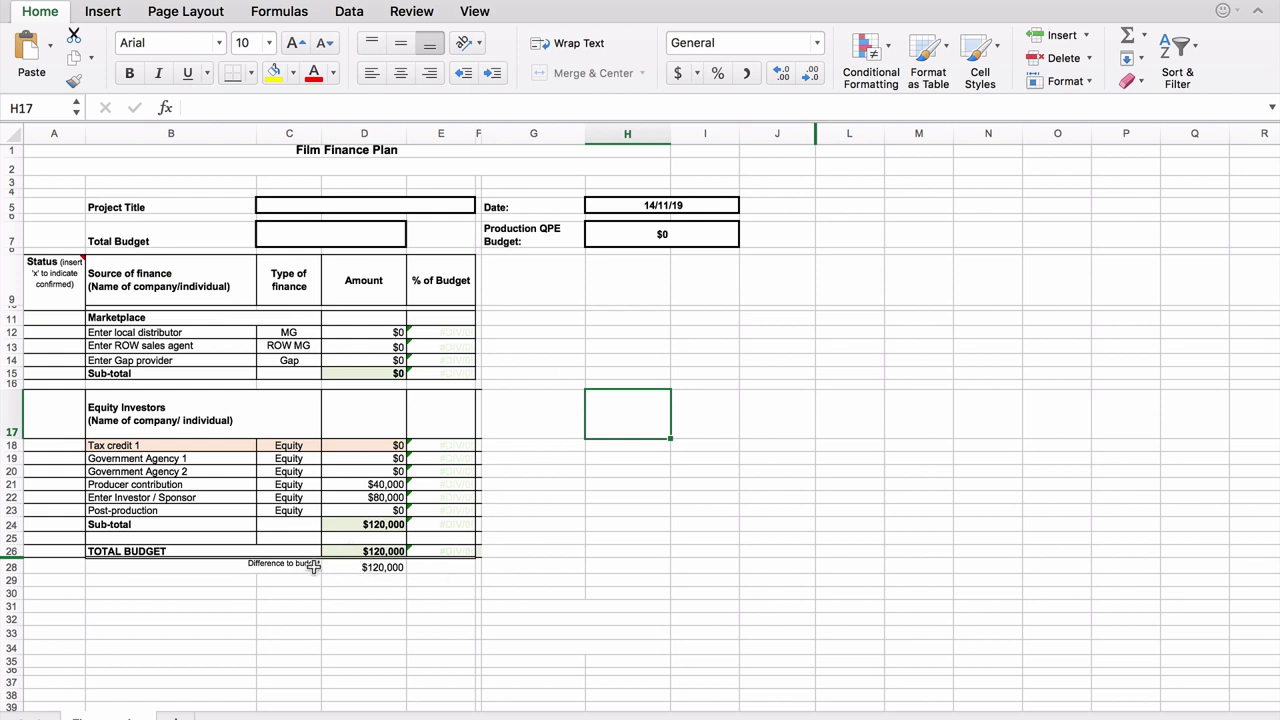
Check the Difference to budget formula and the amounts behind it, and set the Total Budget to 120000
left_click(385, 567)
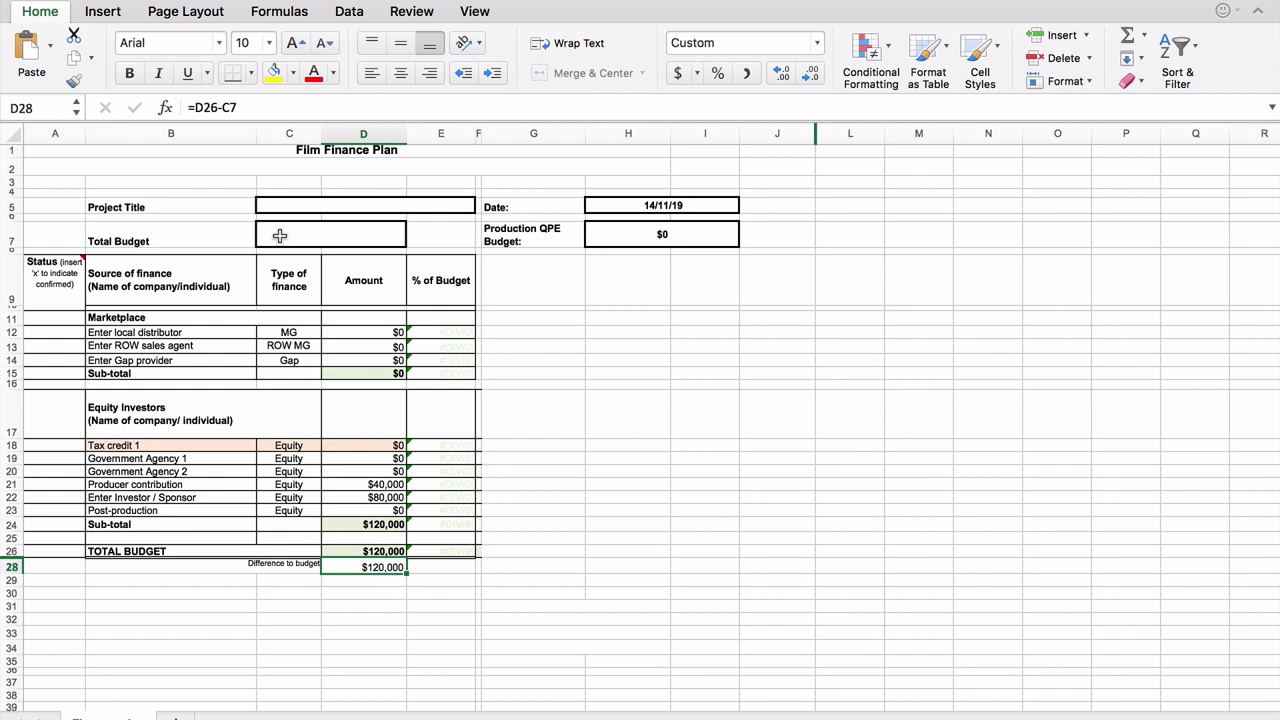
left_click(279, 238)
left_click(378, 566)
left_click_drag(375, 471, 387, 525)
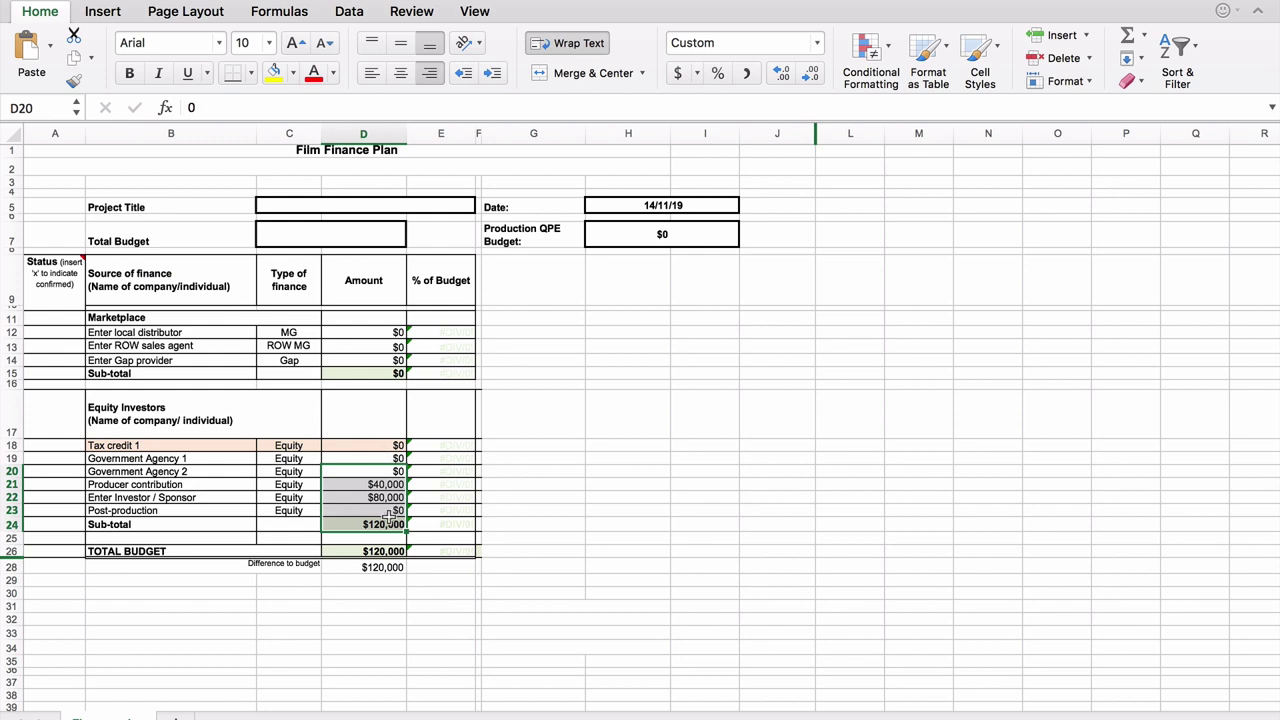
left_click(393, 567)
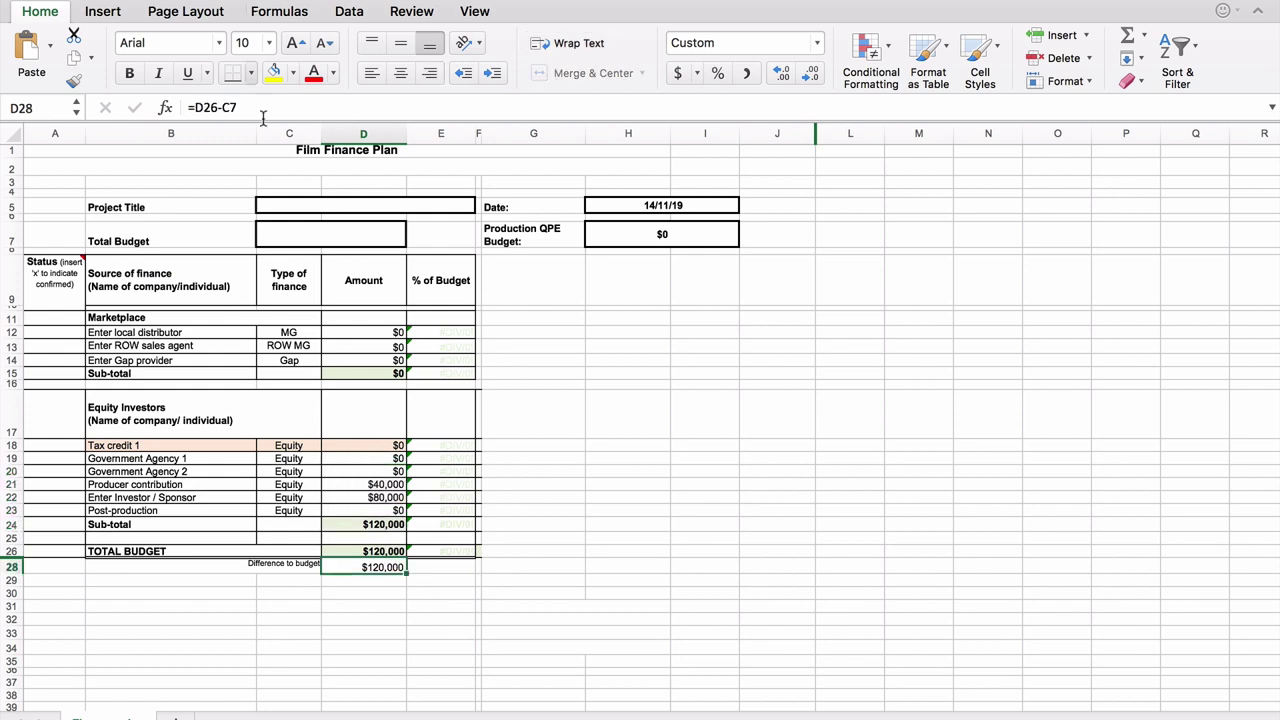
left_click(288, 229)
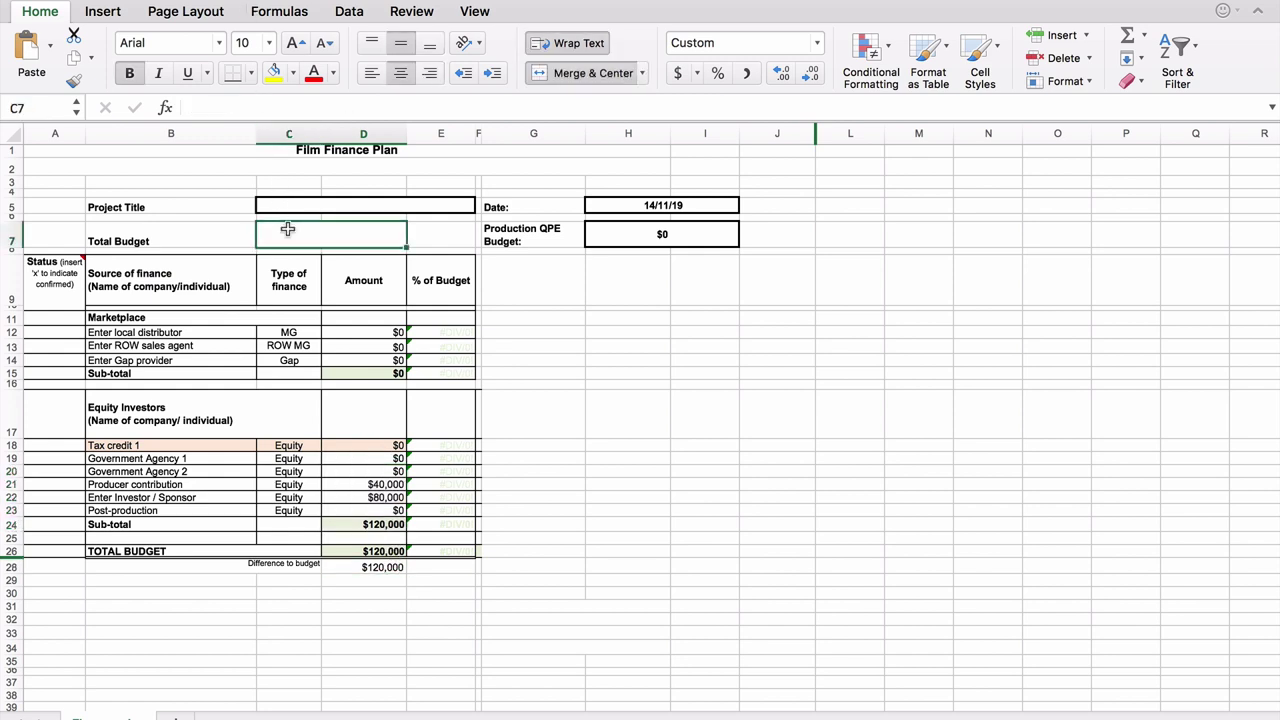
type("120,")
type("0000")
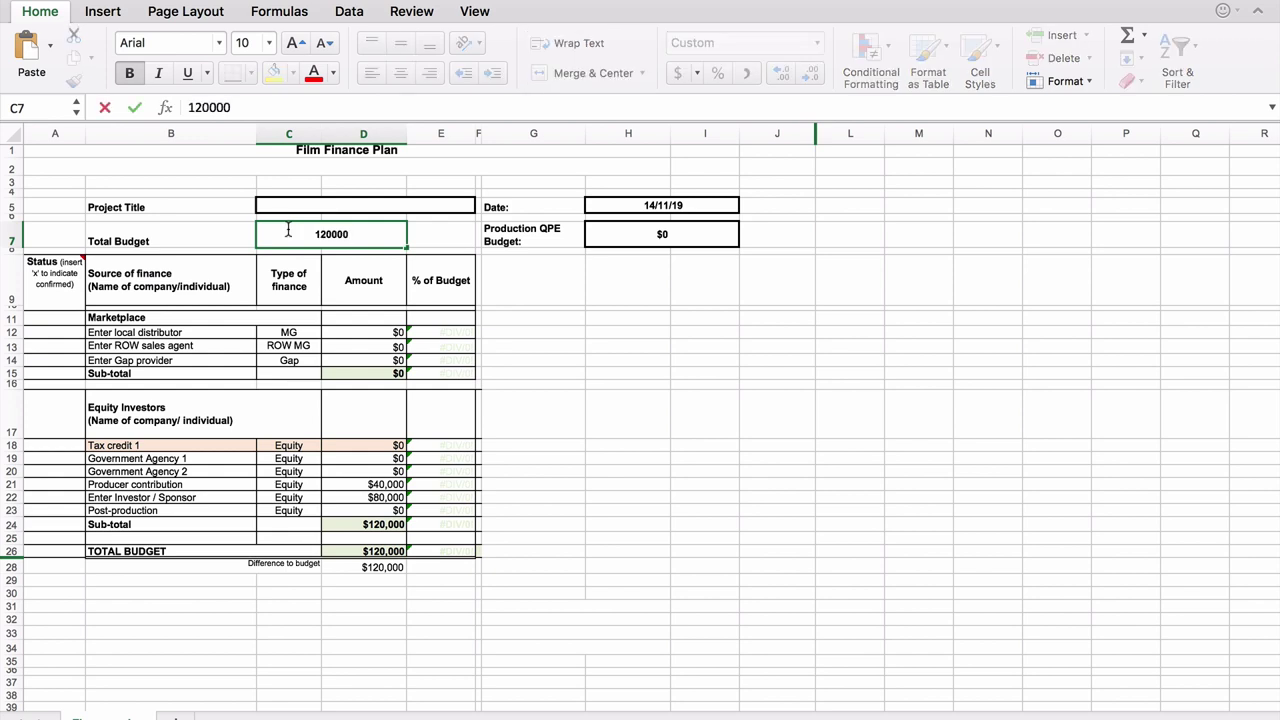
key("Tab")
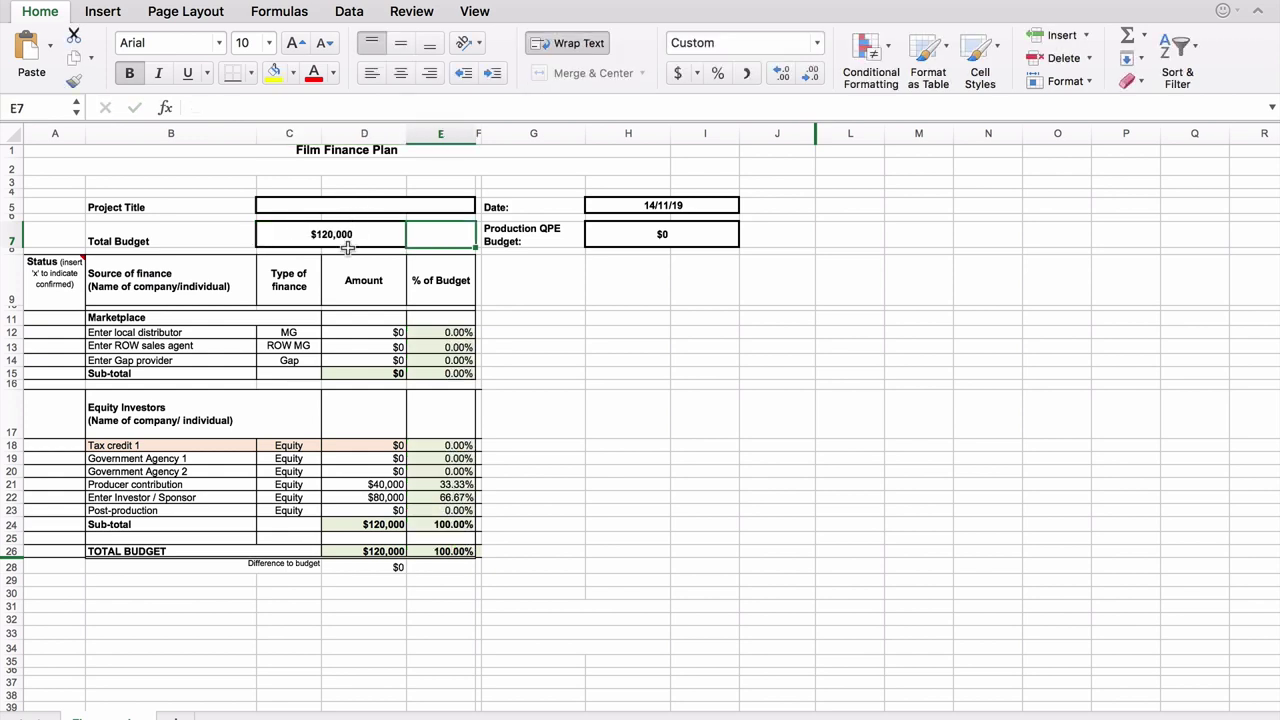
Examine the Difference to budget formula, the Total Budget value and the equity amounts from Producer contribution down to Sub-total
left_click(383, 568)
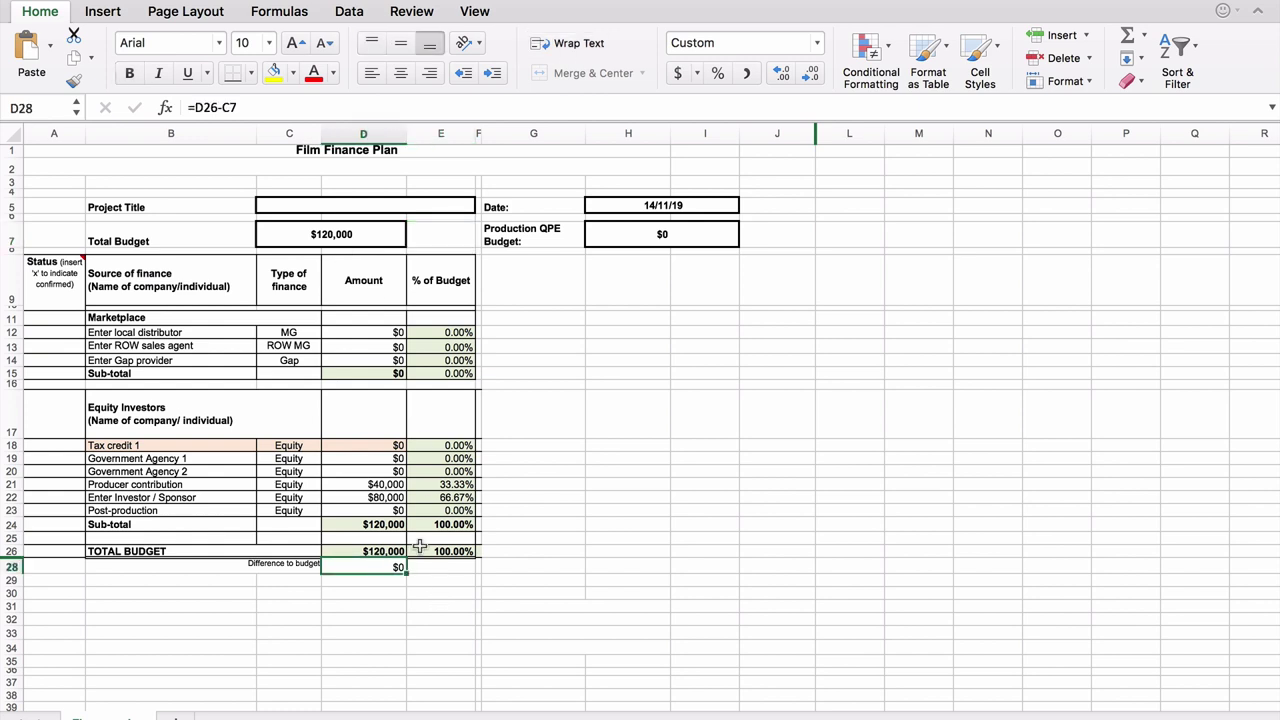
left_click(300, 232)
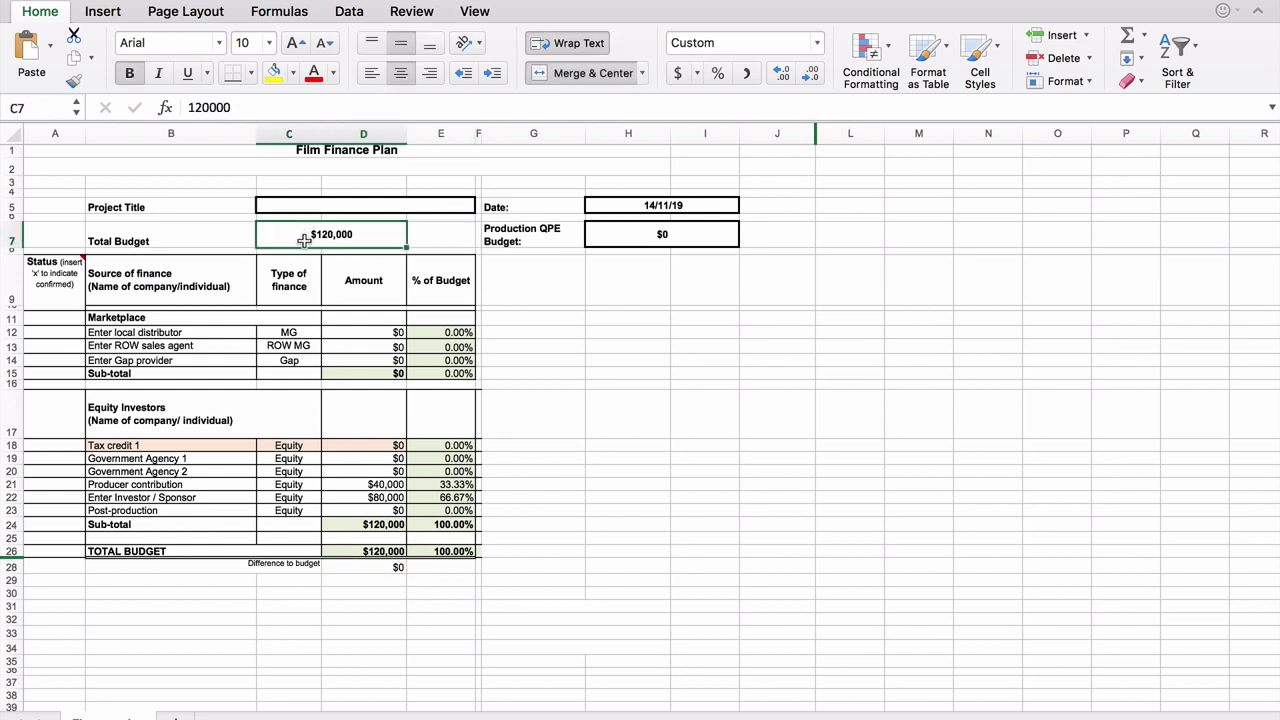
left_click(383, 487)
left_click_drag(383, 487, 383, 524)
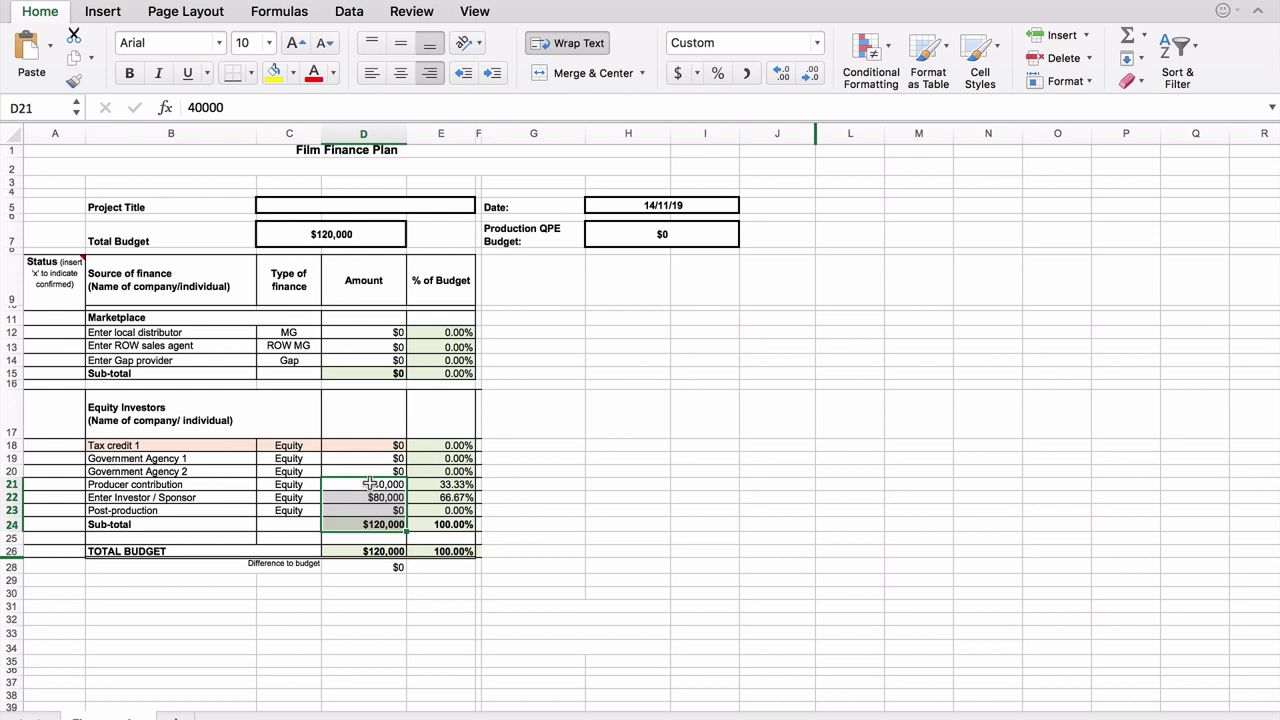
left_click(300, 240)
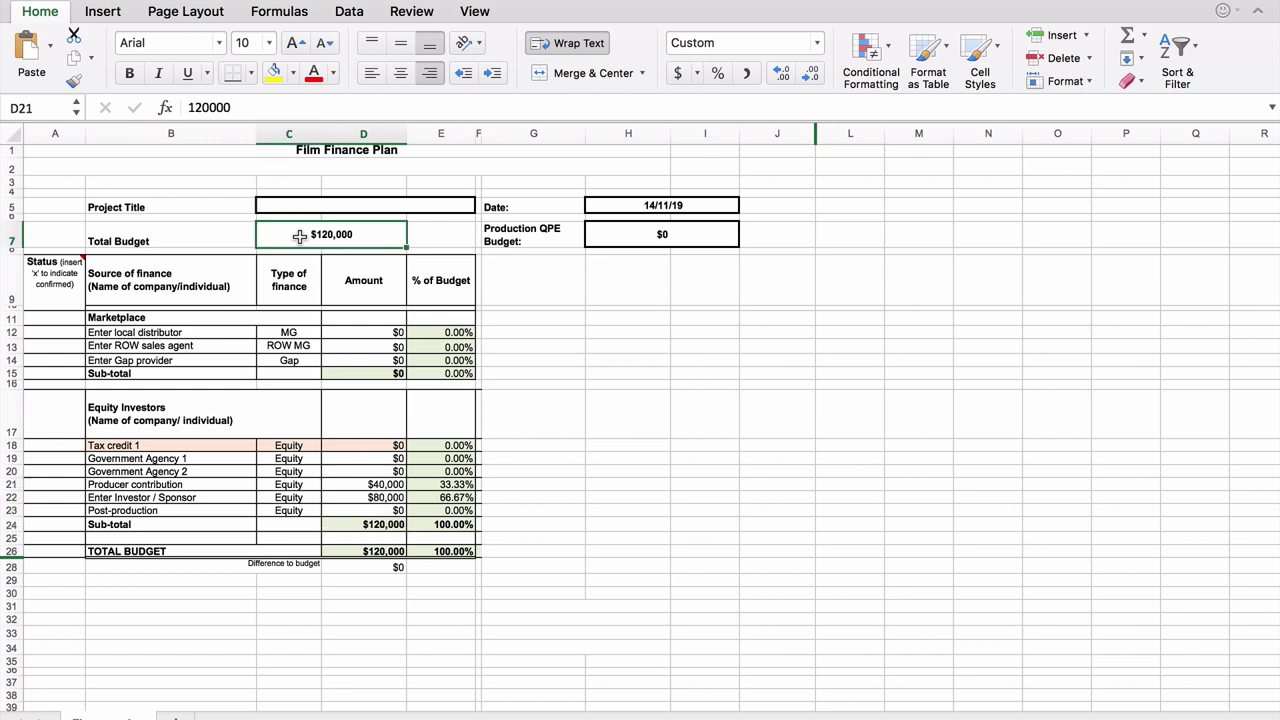
Check the Tax credit 1 amount formula and set the Production QPE Budget to 105000
left_click(388, 447)
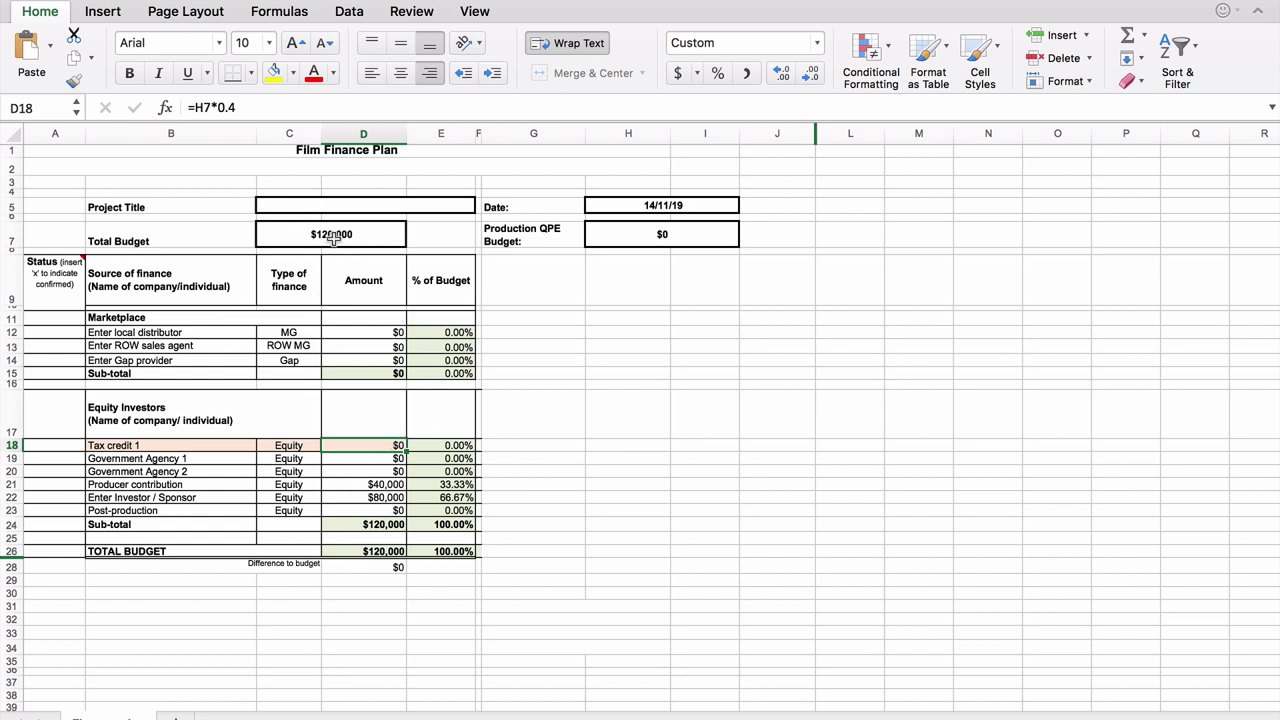
left_click(623, 235)
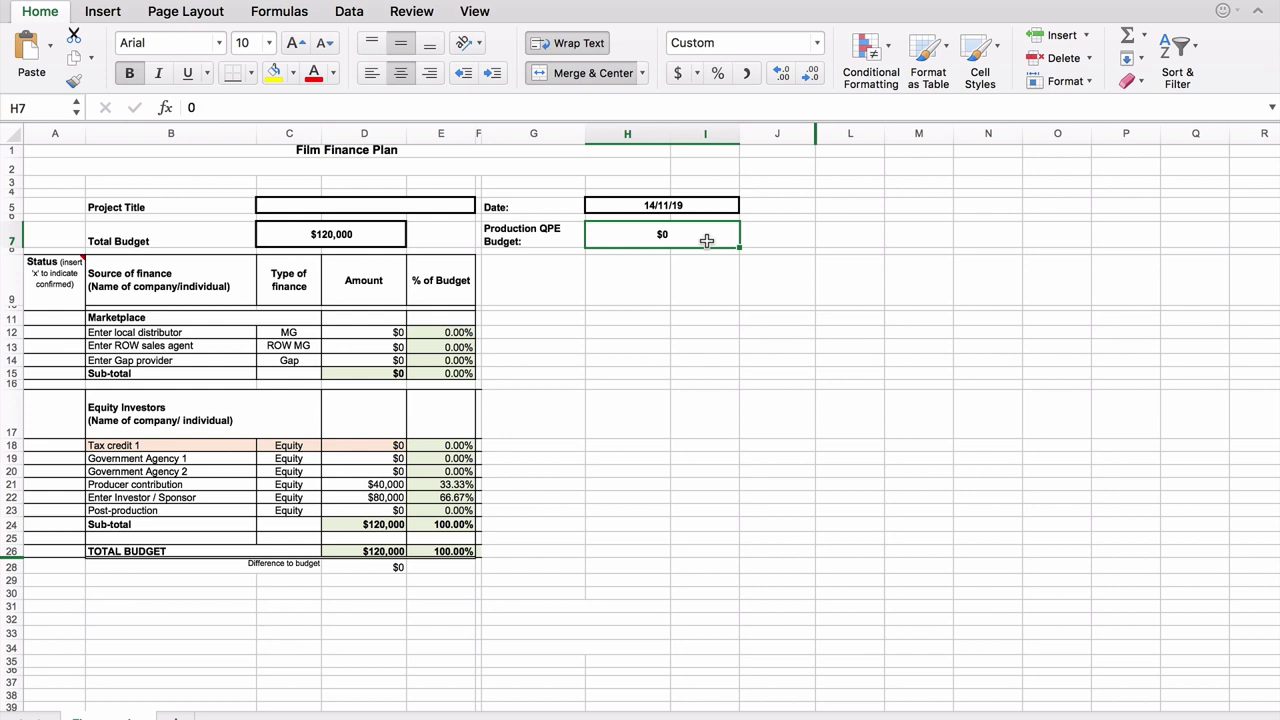
type("105")
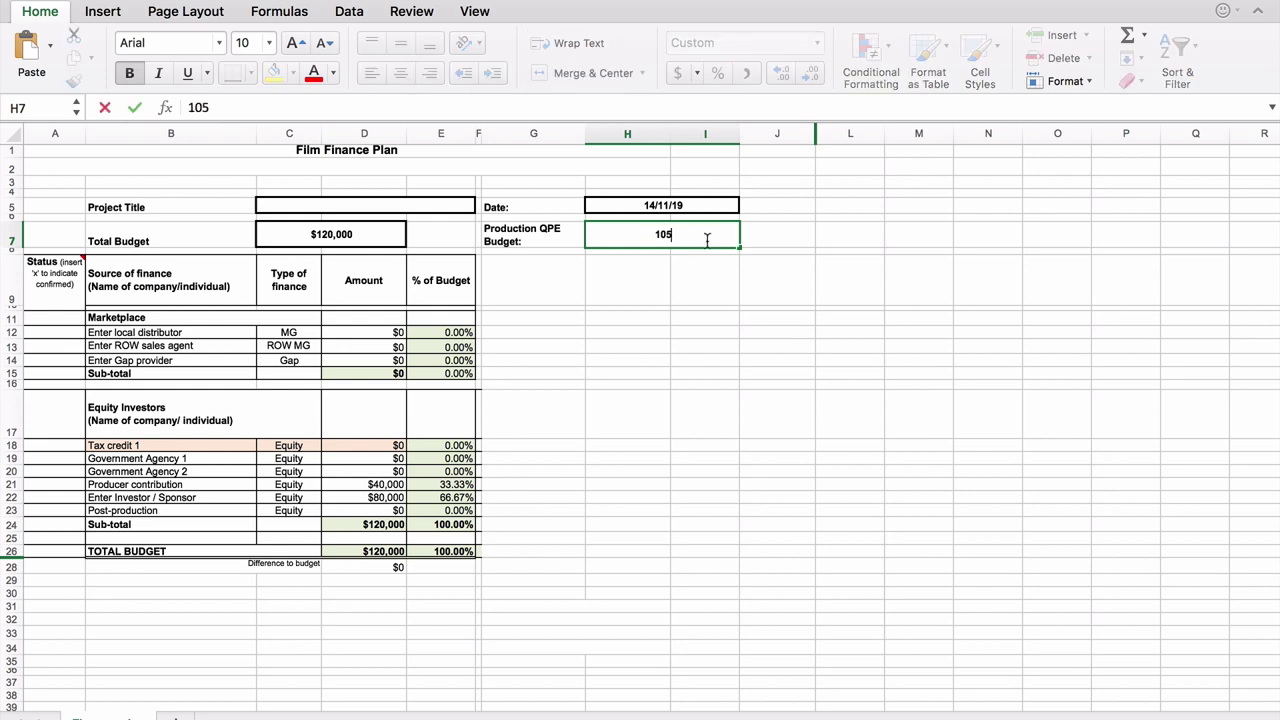
type("000")
key("Tab")
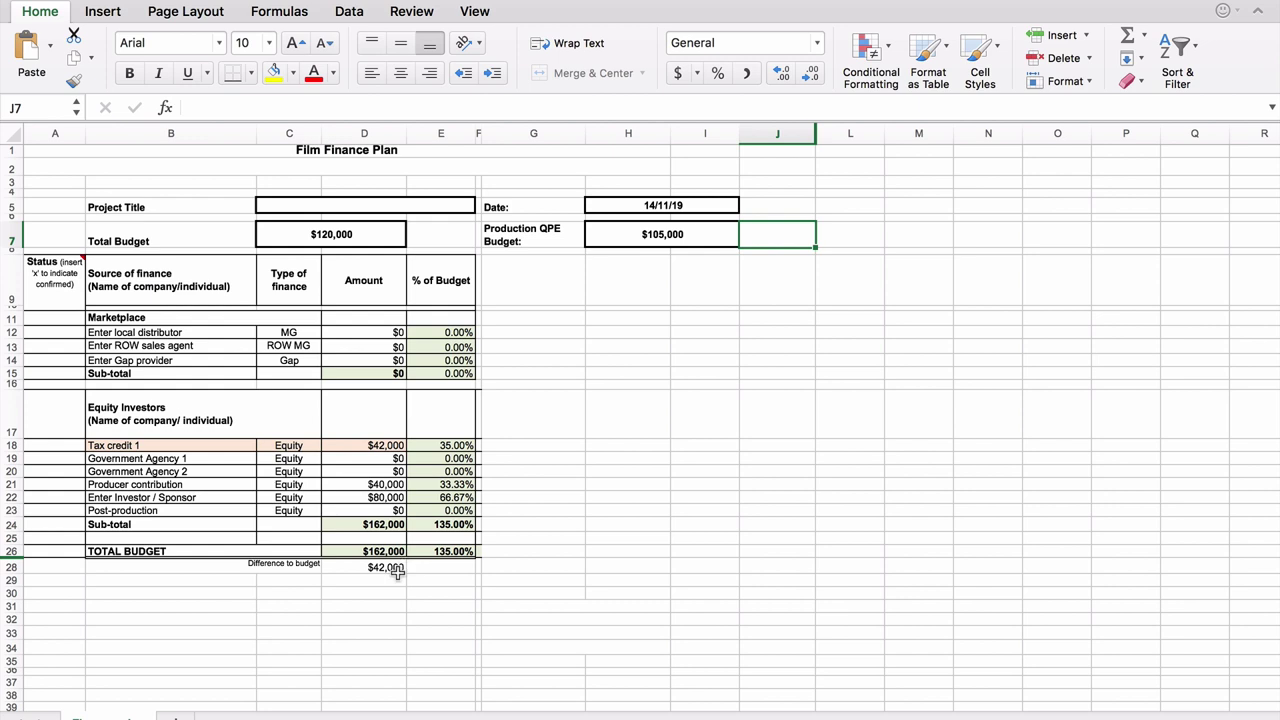
Check the Difference to budget formula and set the Investor / Sponsor amount to 38000
left_click(395, 568)
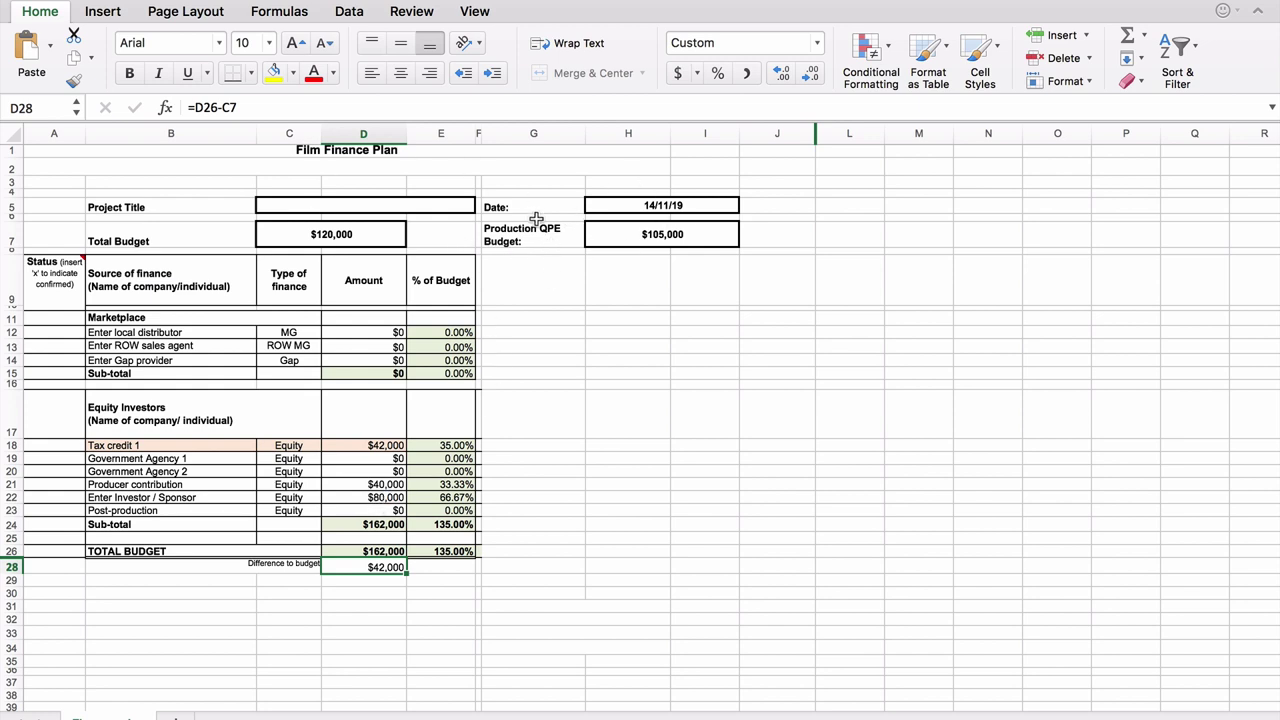
left_click(387, 497)
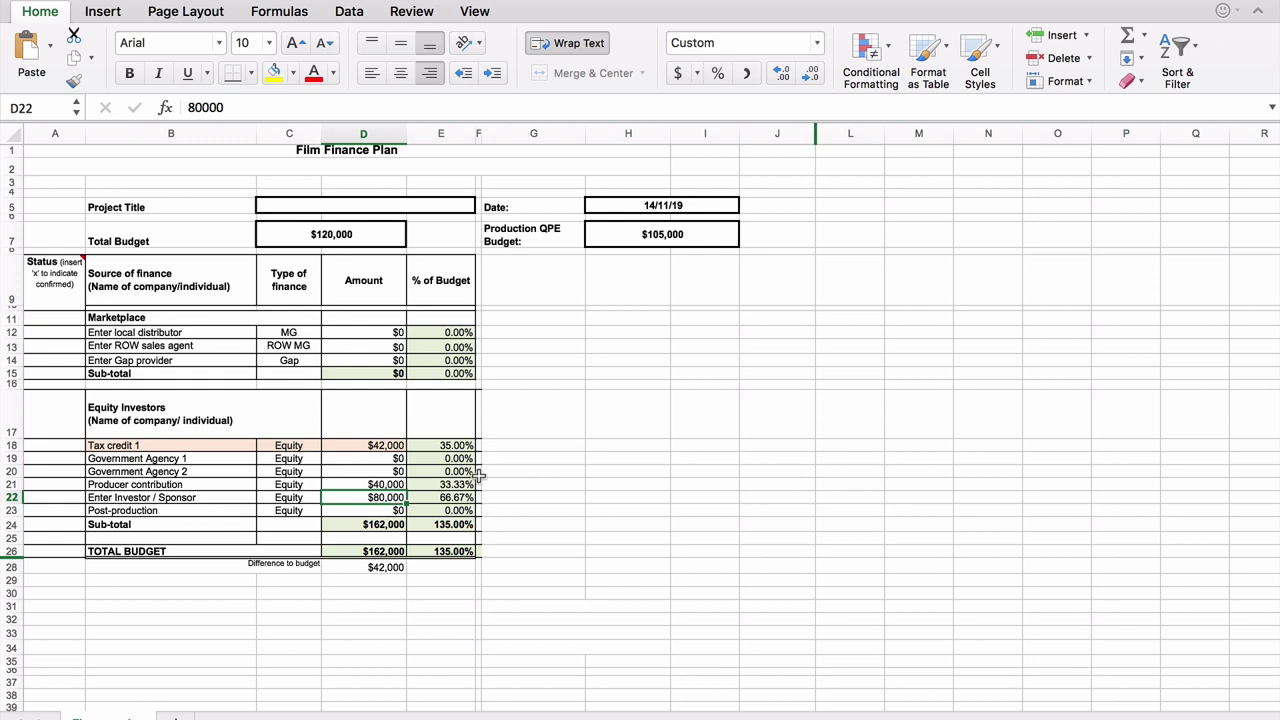
type("38")
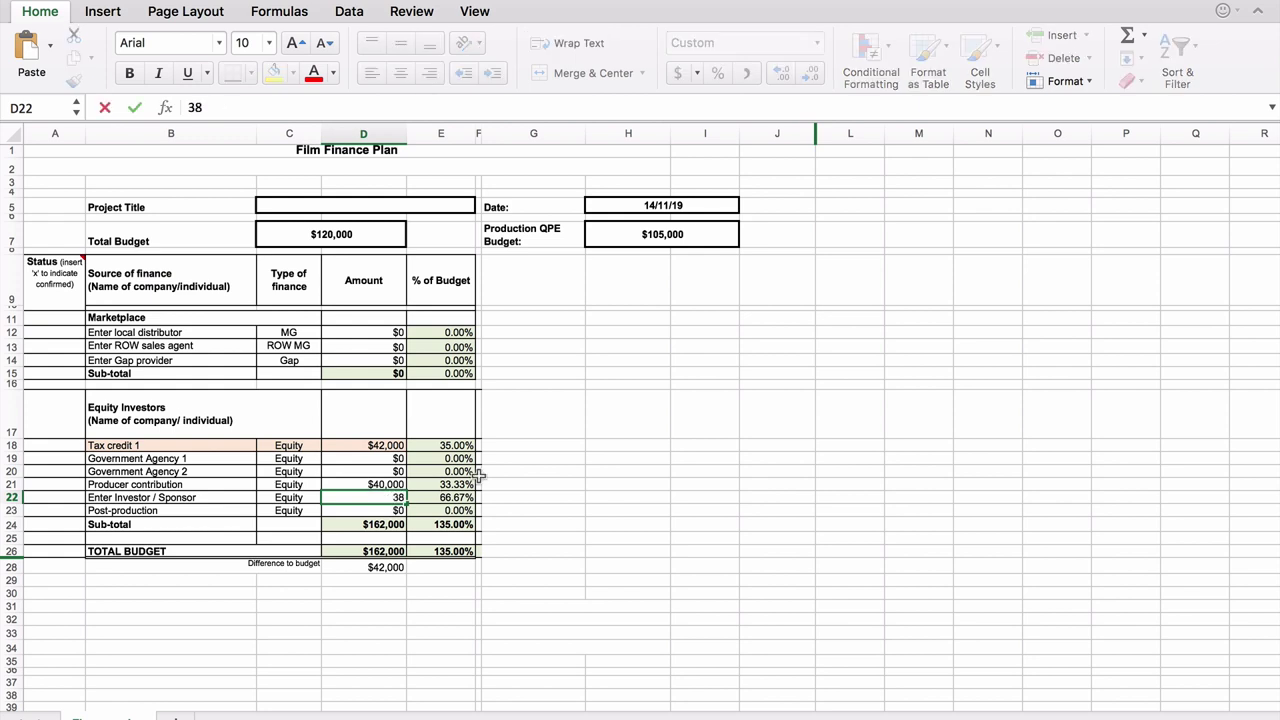
key("Tab")
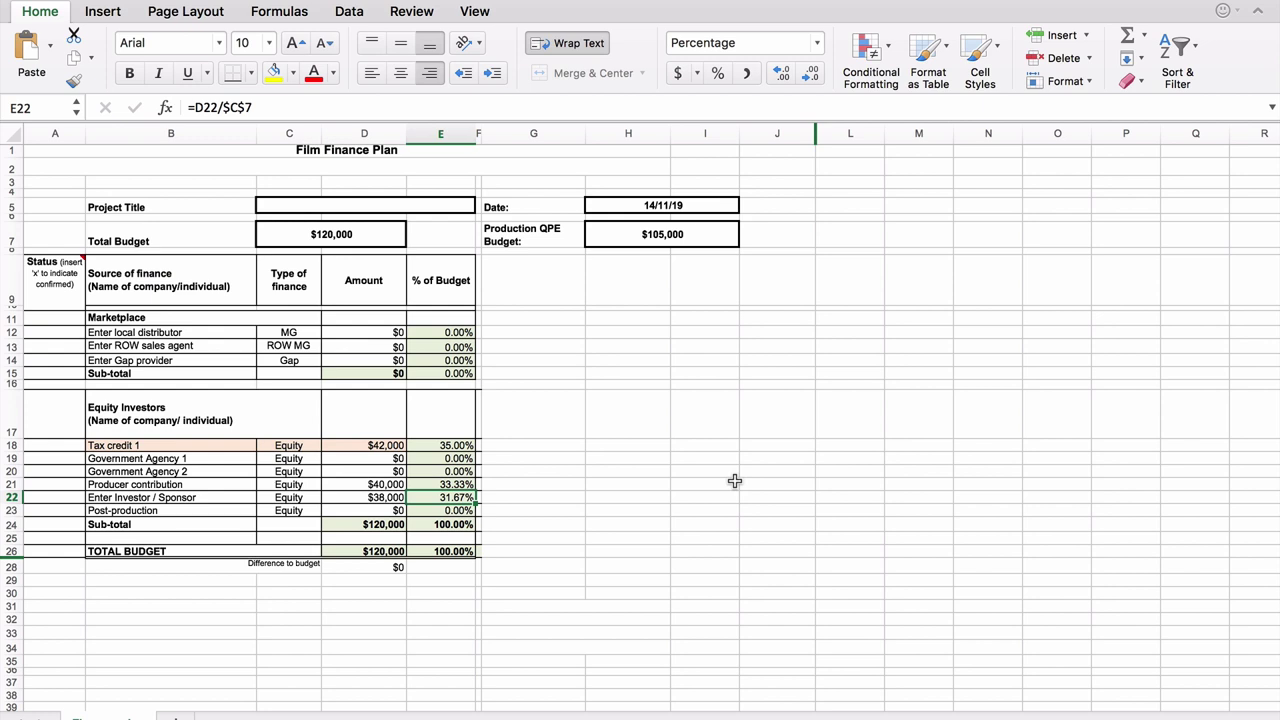
left_click(659, 529)
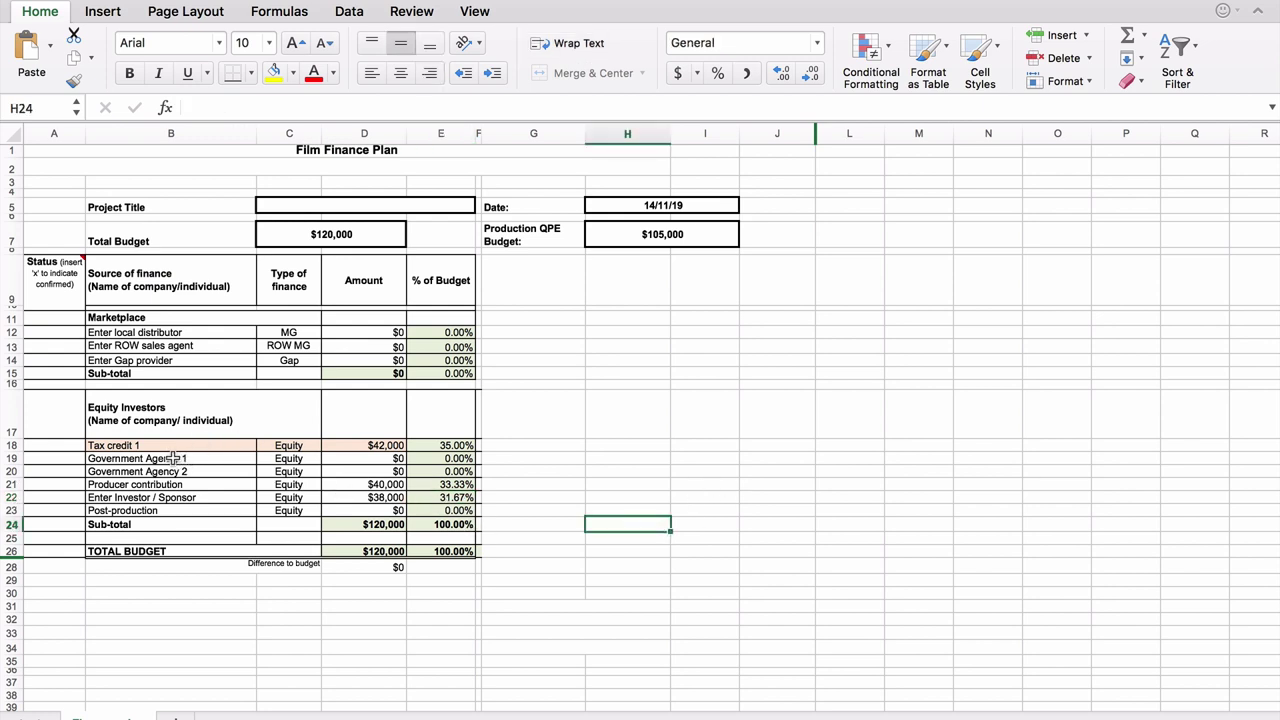
Examine the Government Agency 1 and Government Agency 2 rows, including their status and amount cells
left_click_drag(174, 457, 368, 472)
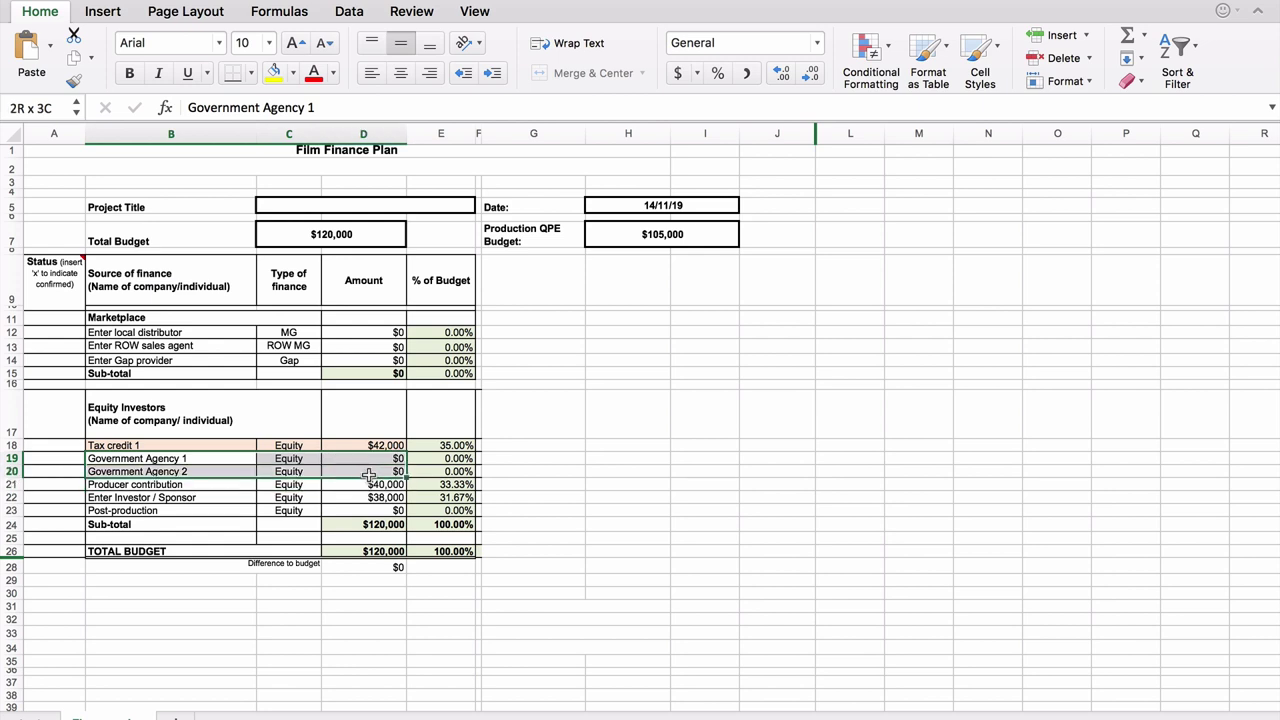
left_click(76, 458)
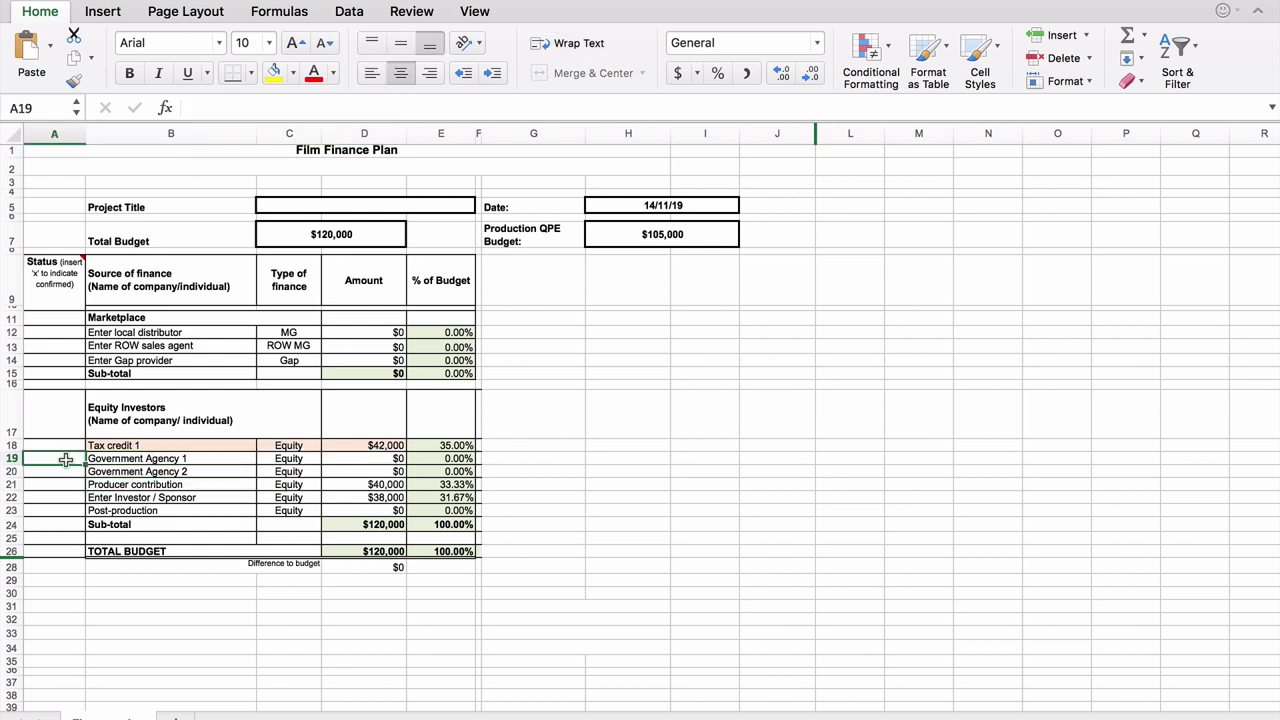
left_click(183, 459)
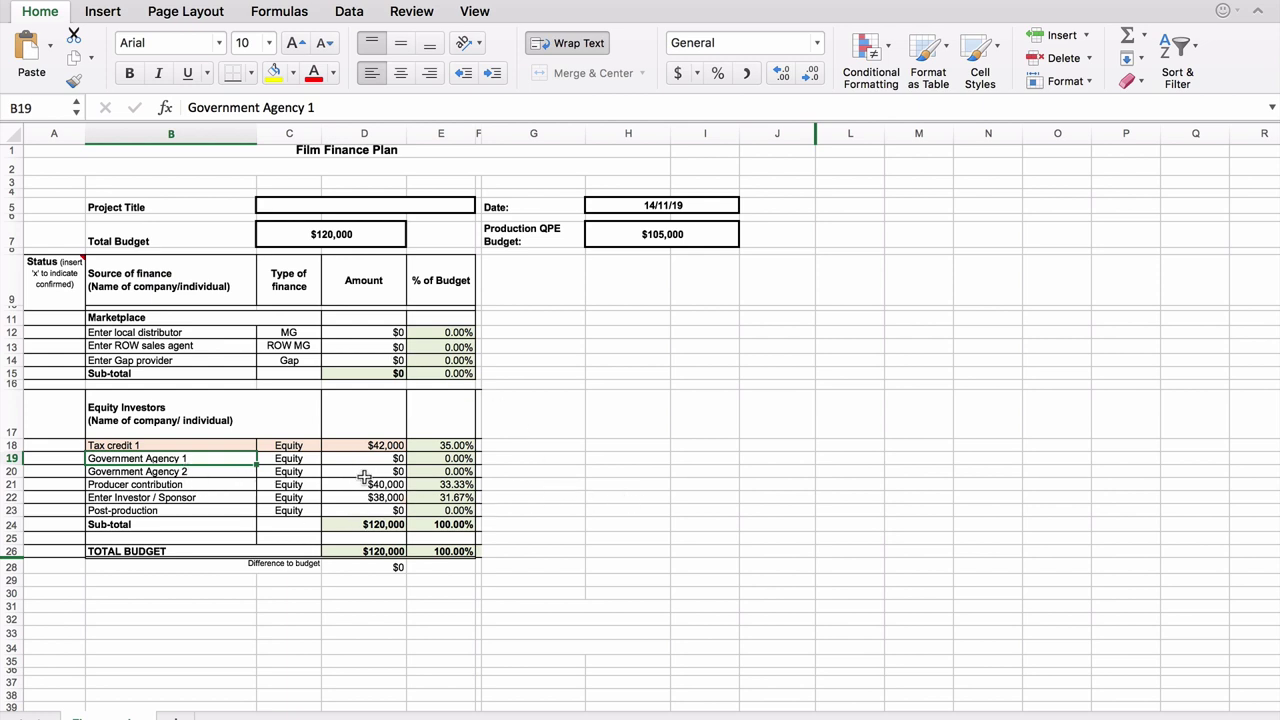
left_click(388, 459)
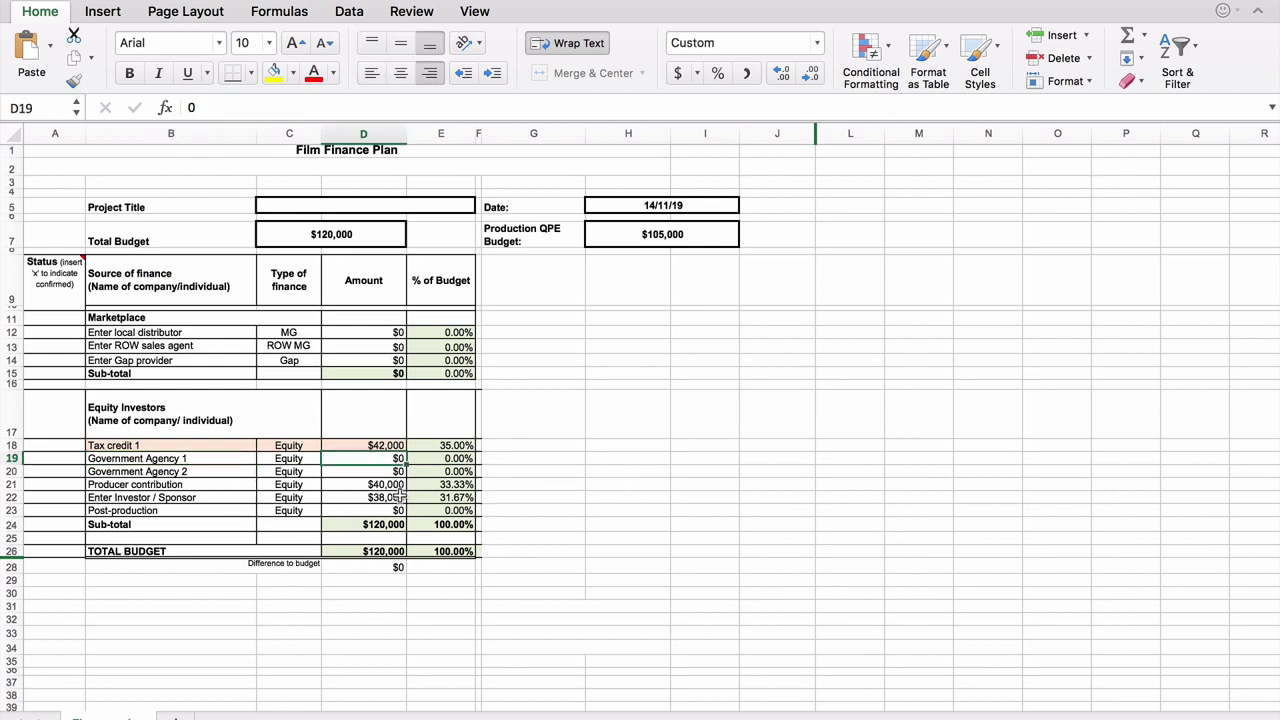
left_click(393, 471)
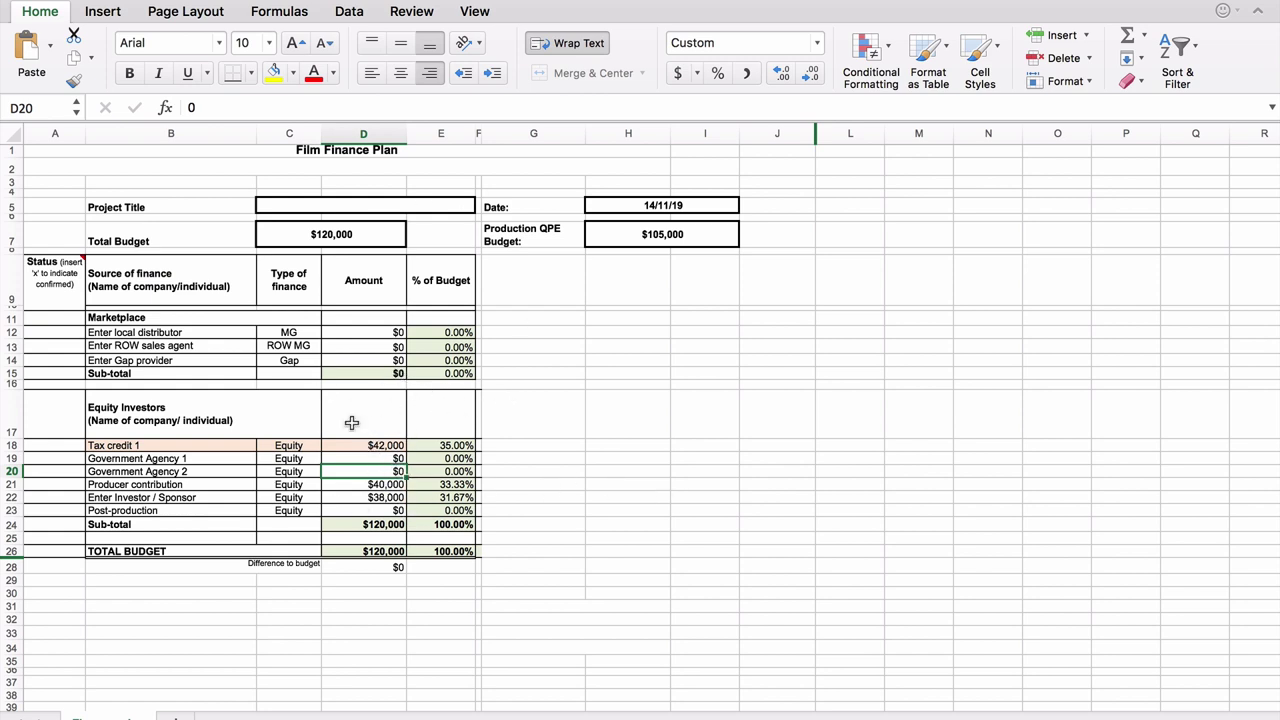
Close the Finance-plan-template workbook to get back to the Keynote presentation
left_click(760, 485)
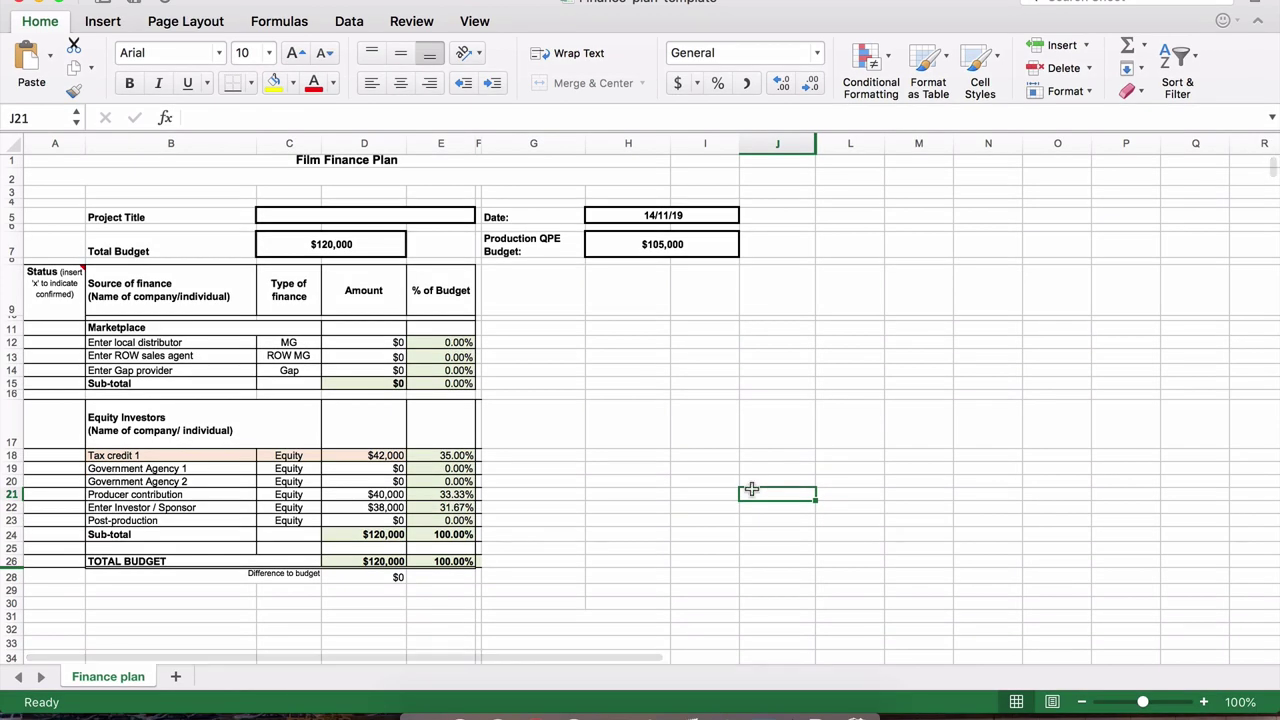
left_click(20, 4)
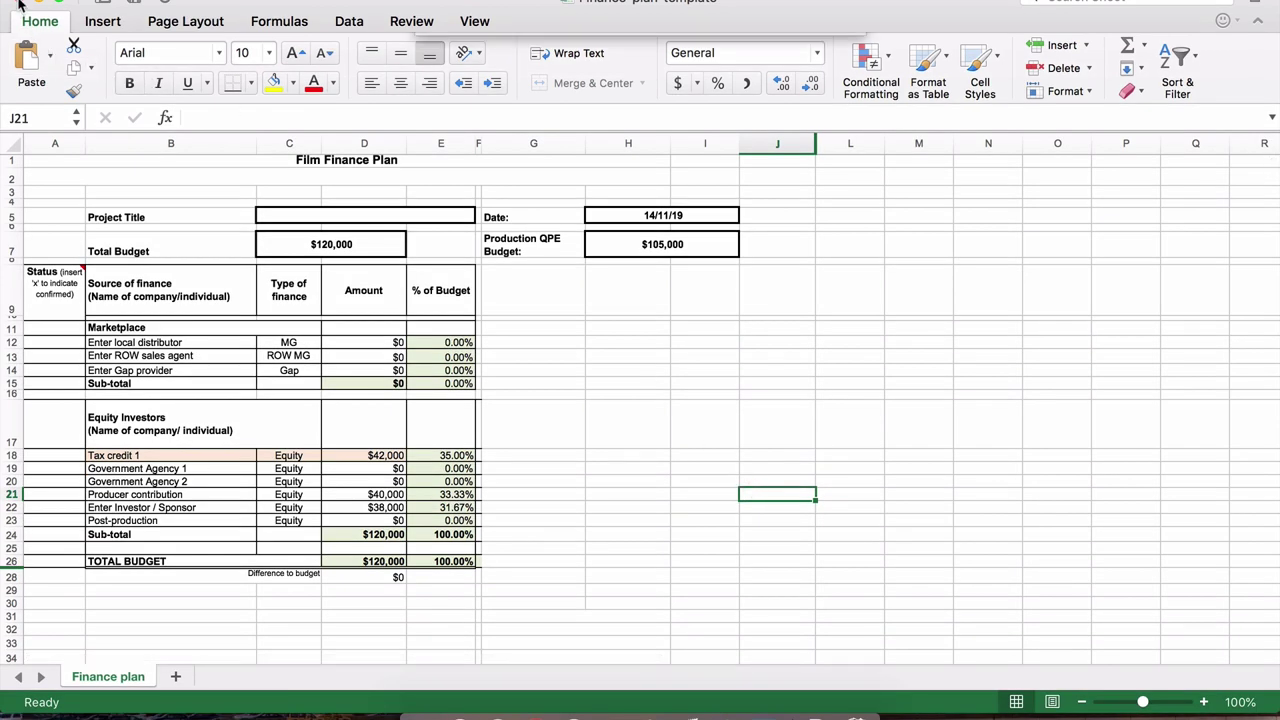
left_click(572, 133)
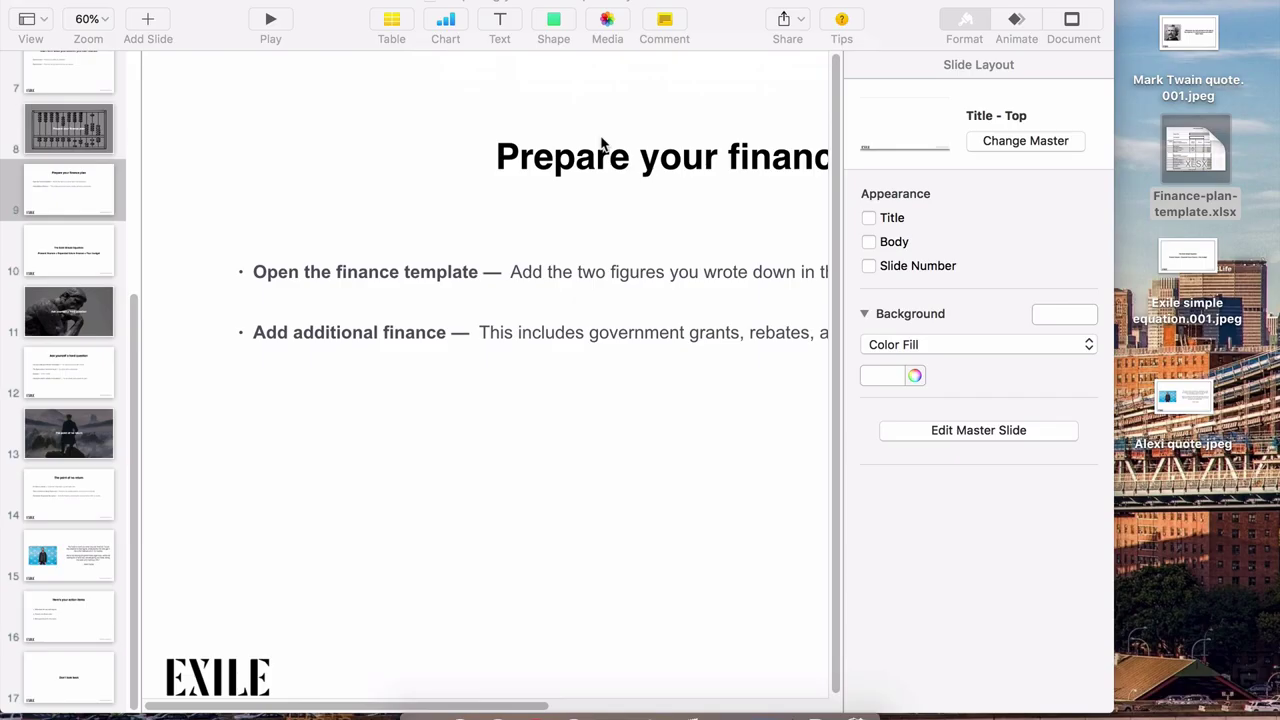
Play the slideshow from the "Prepare your finance plan" slide and advance to "The Exile Simple Equation" slide
left_click(378, 170)
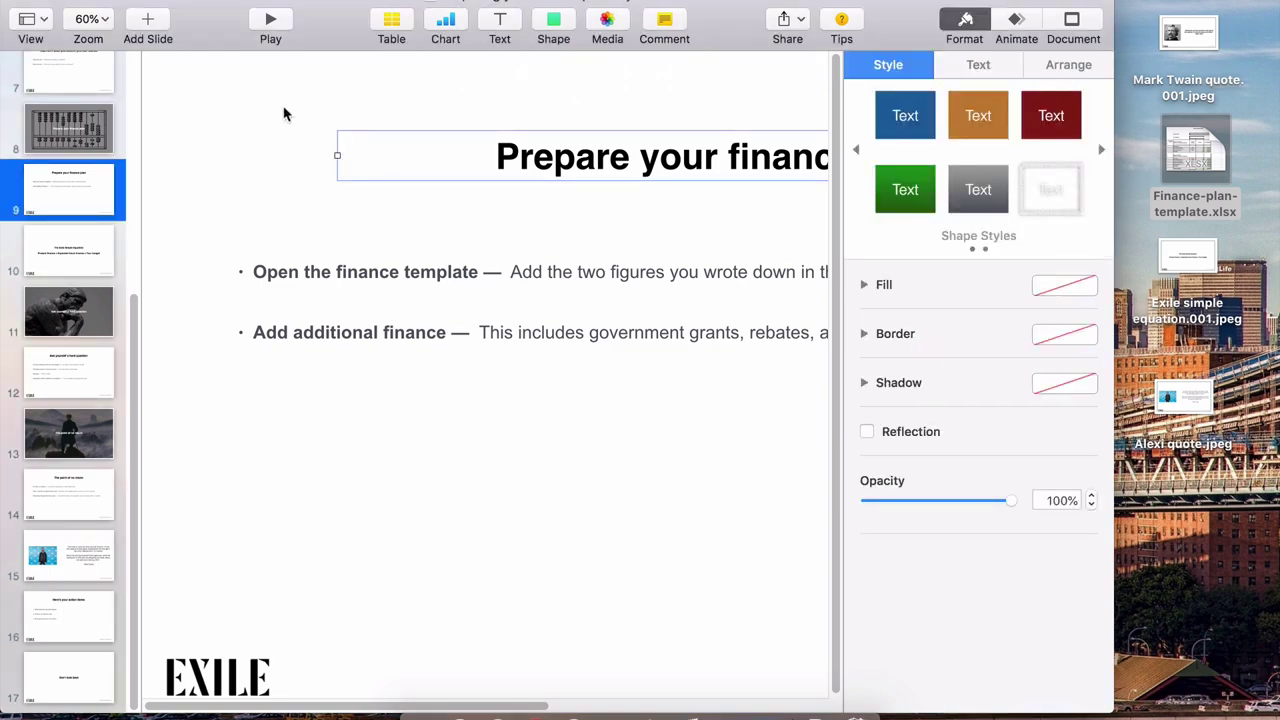
left_click(268, 19)
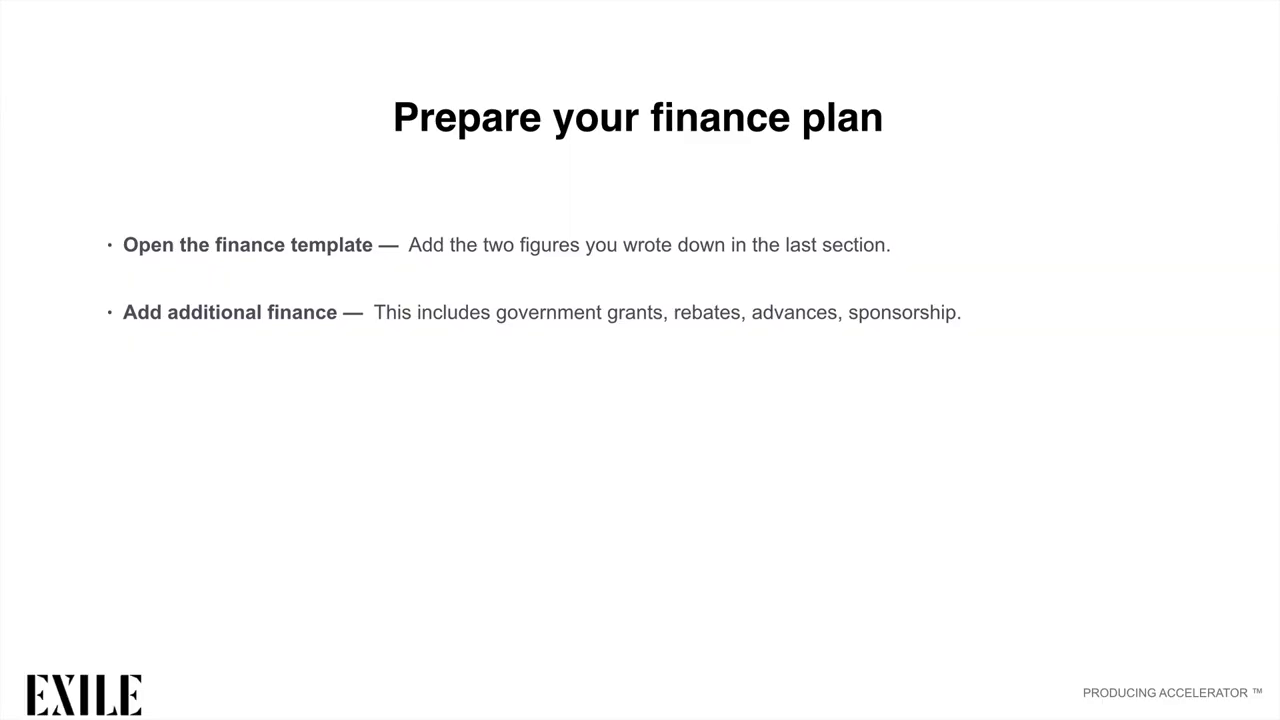
key("Right")
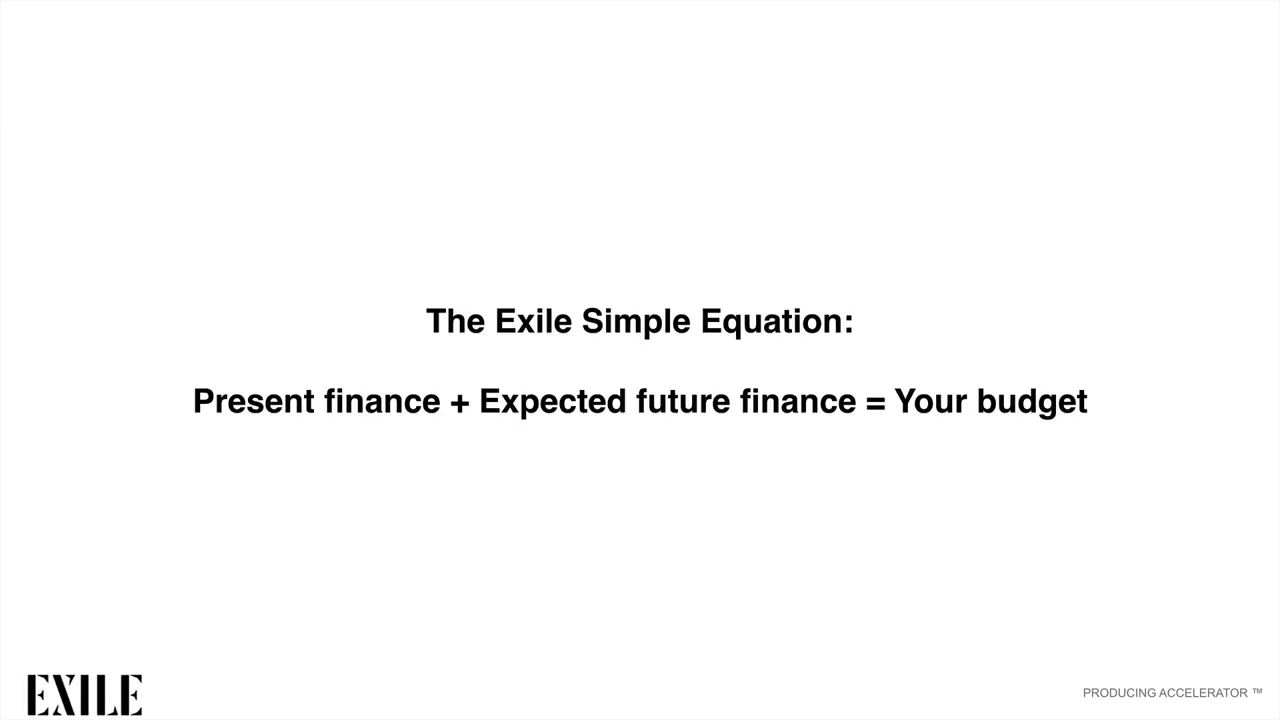